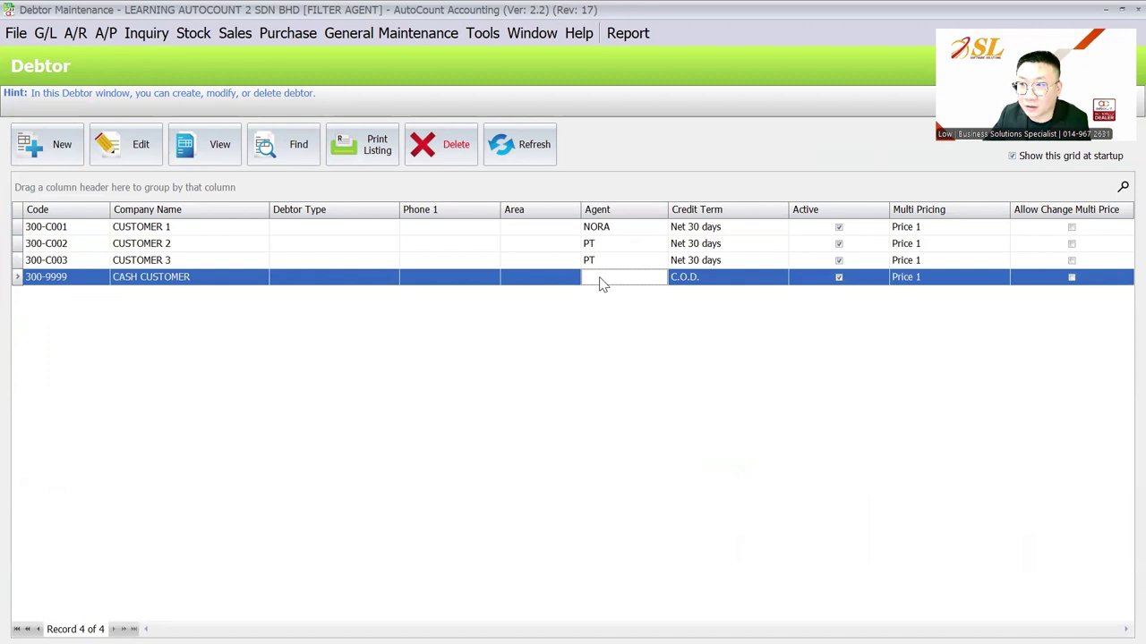
# - Open the General Maintenance menu to start adding a new user
pyautogui.click(387, 34)
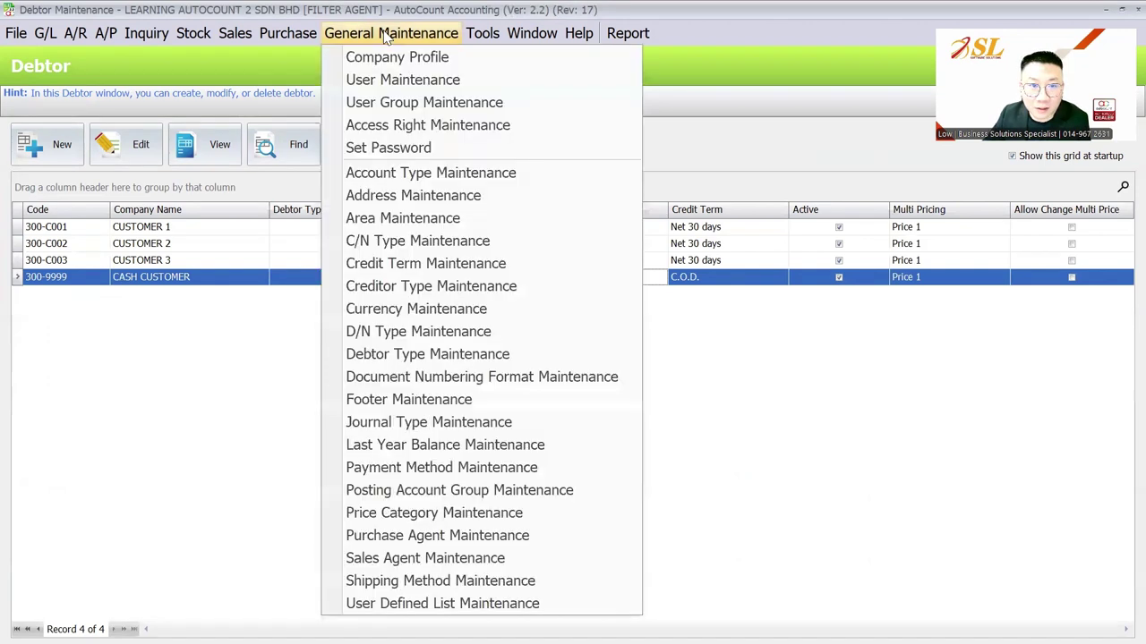
# - Create a new user with login ID PT and enter and confirm its password
pyautogui.click(380, 79)
pyautogui.click(68, 118)
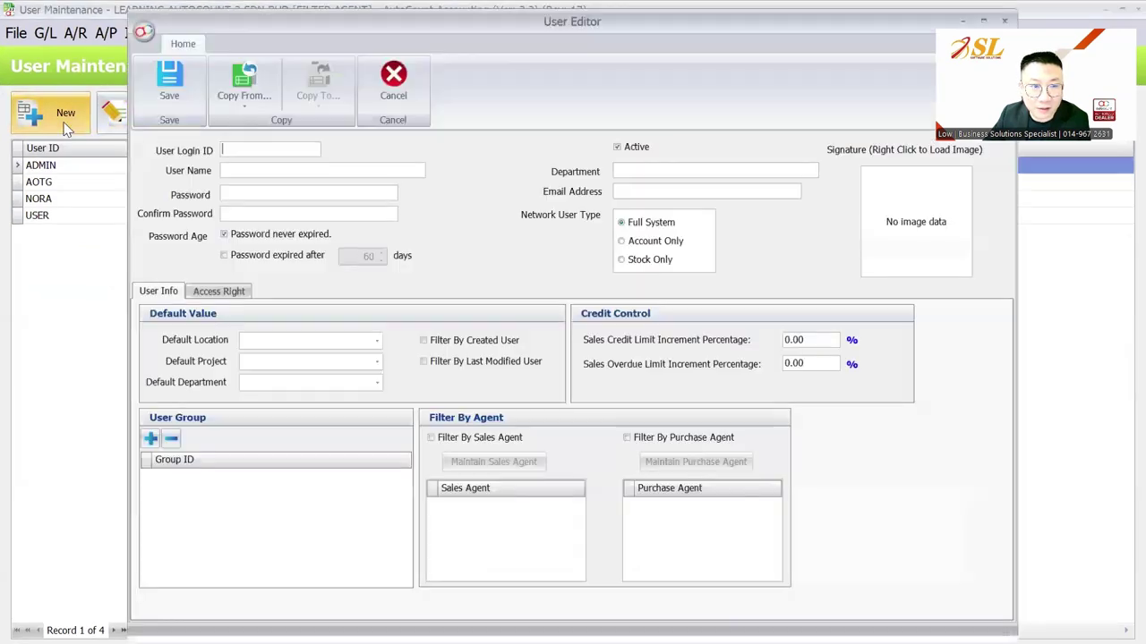
pyautogui.write('PT')
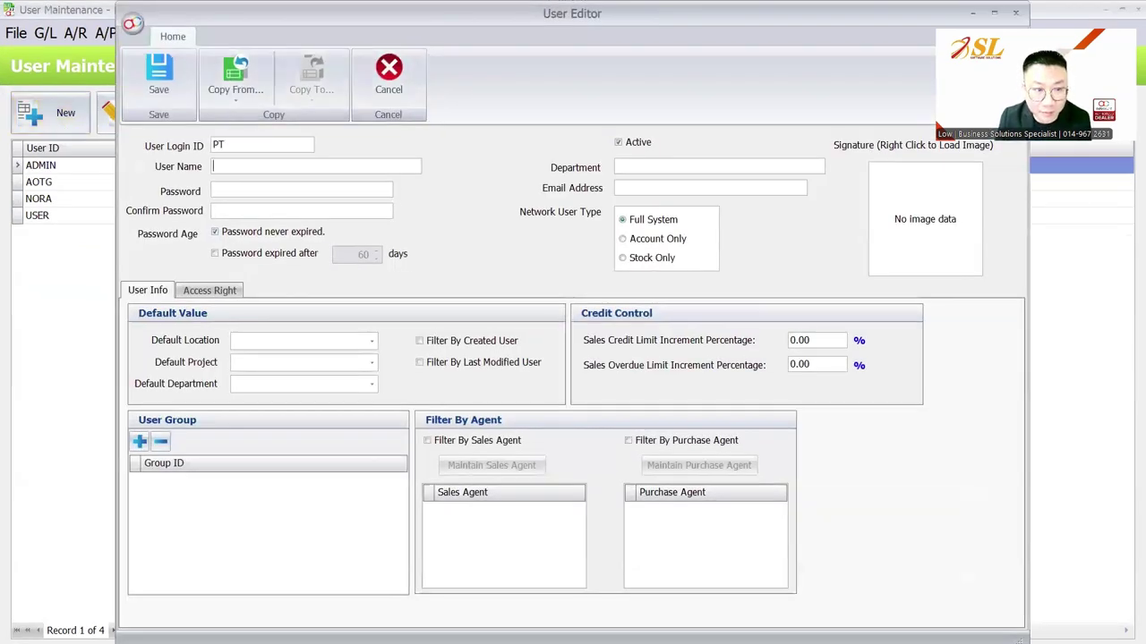
pyautogui.press('Tab')
pyautogui.write('PT')
pyautogui.press('Tab')
pyautogui.write('PT')
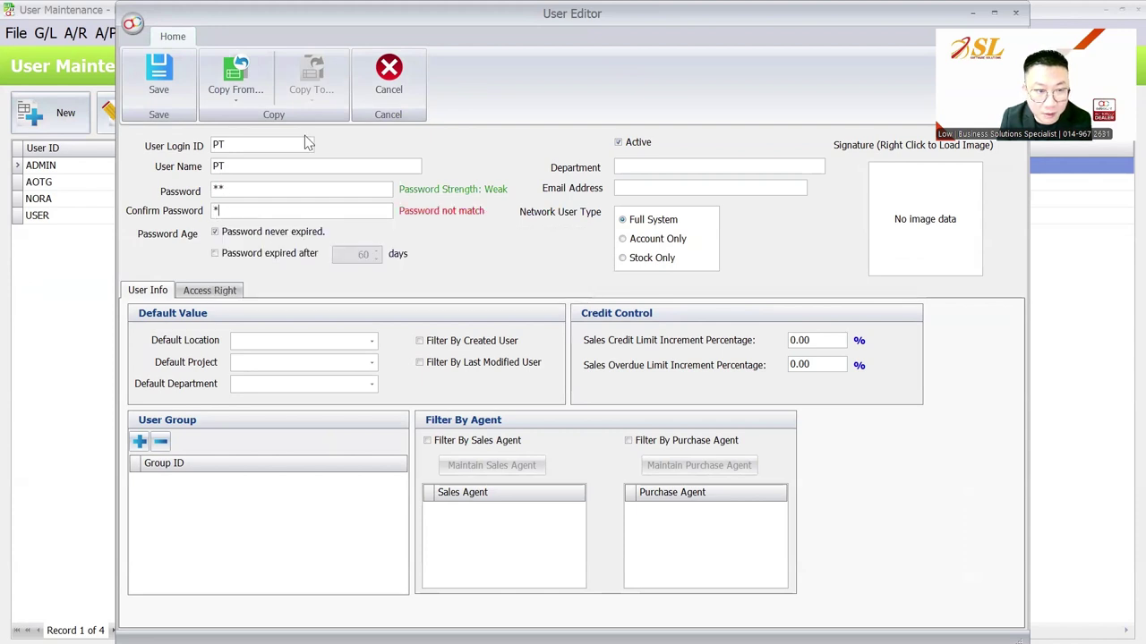
pyautogui.press('Tab')
# - Assign the ADMINS group to user PT and enable Filter By Sales Agent
pyautogui.click(139, 441)
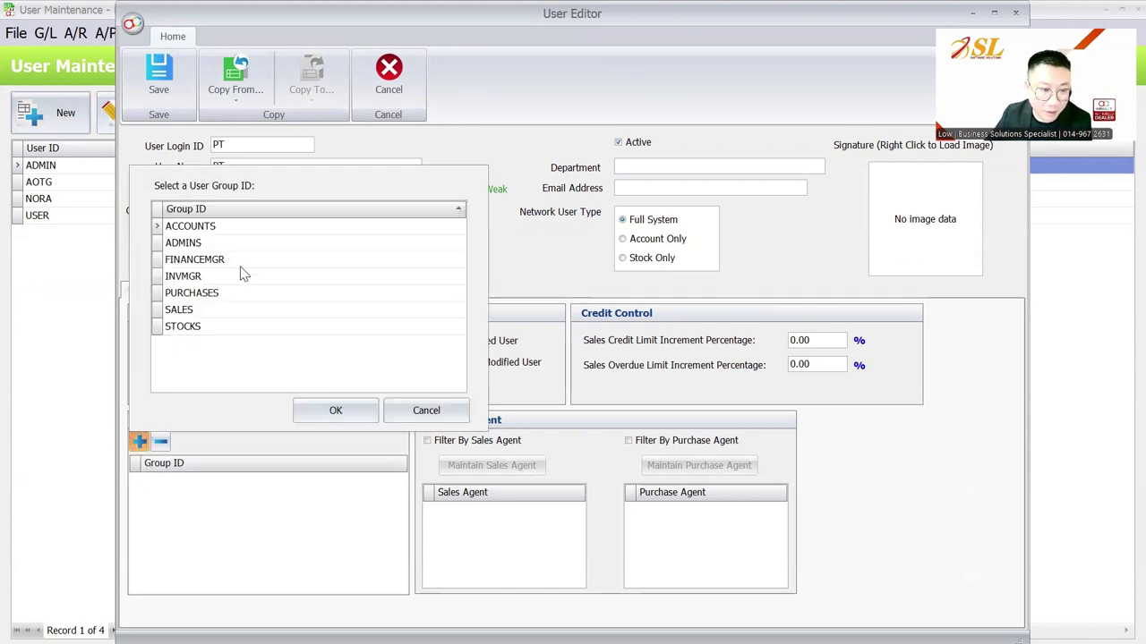
pyautogui.click(251, 248)
pyautogui.click(332, 410)
pyautogui.click(501, 441)
# - Limit PT's sales agent filter to agent PT only, with NORA unticked, and save it
pyautogui.click(510, 461)
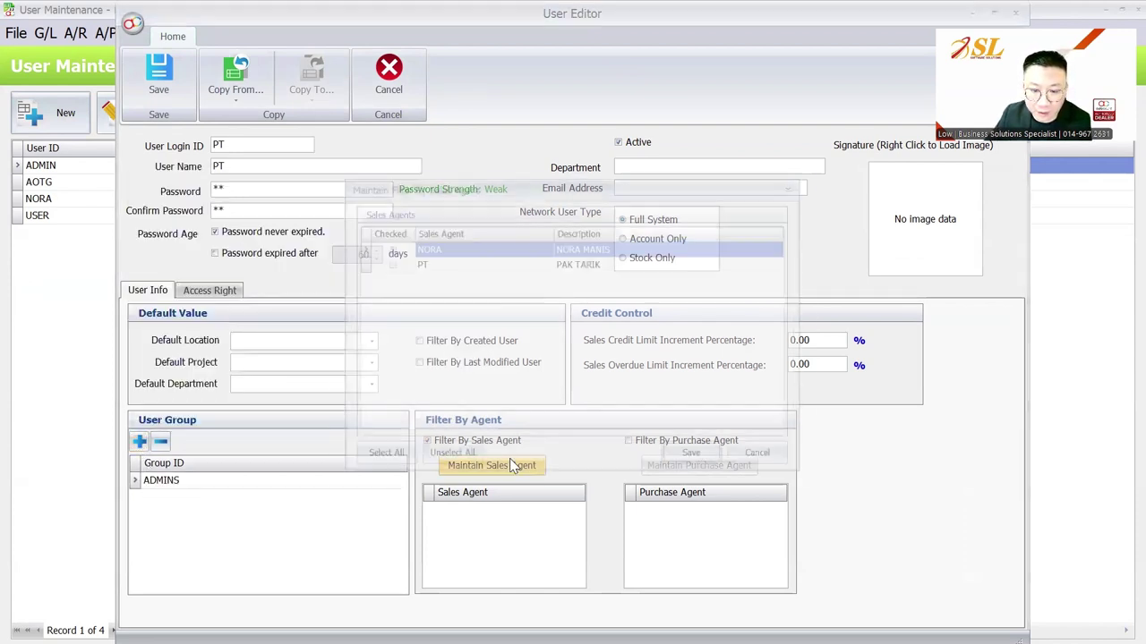
pyautogui.click(374, 259)
pyautogui.click(677, 462)
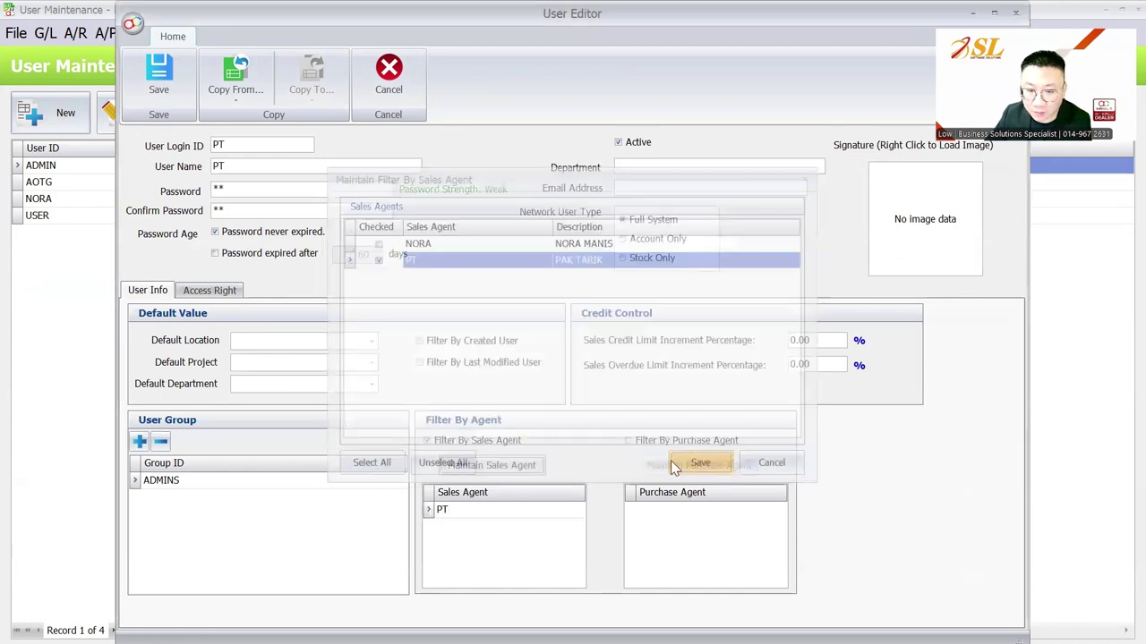
pyautogui.click(495, 466)
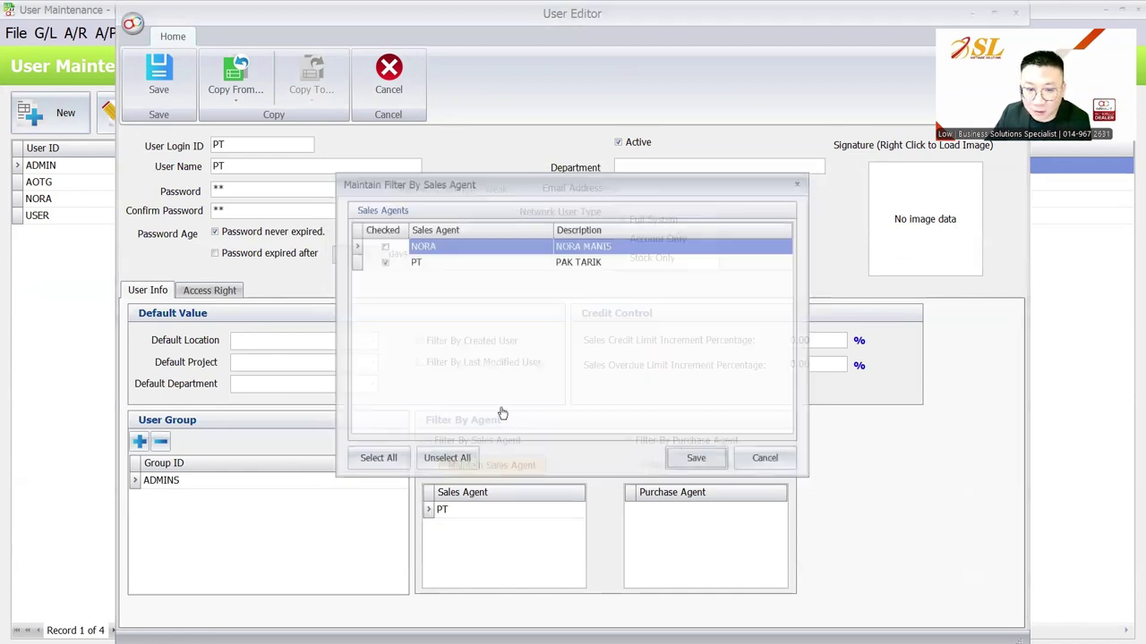
pyautogui.click(426, 247)
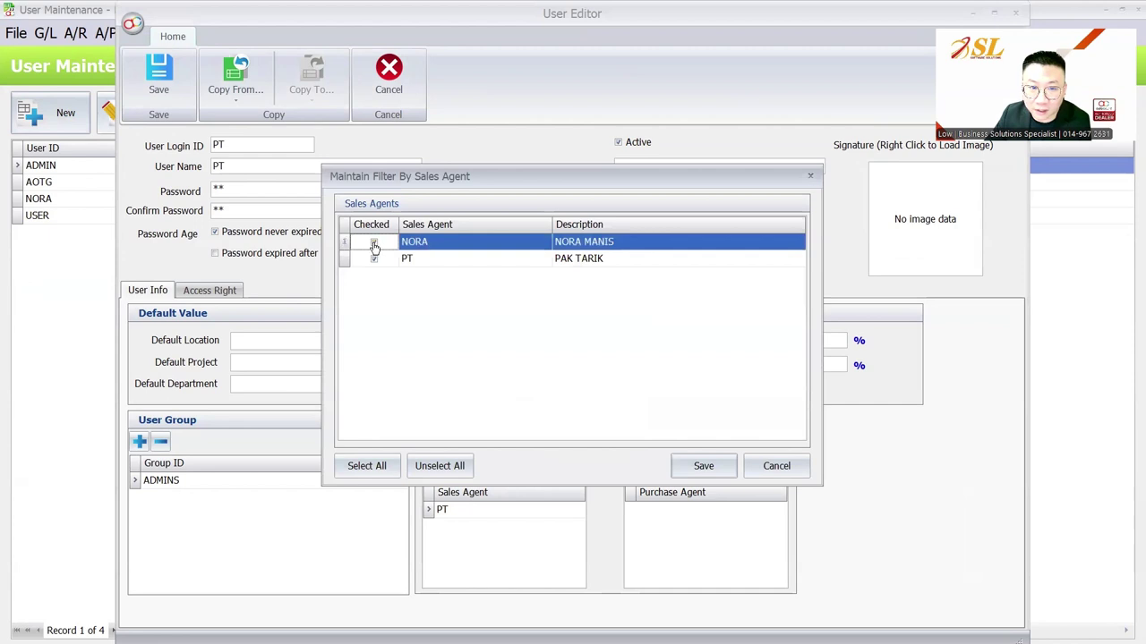
pyautogui.click(420, 265)
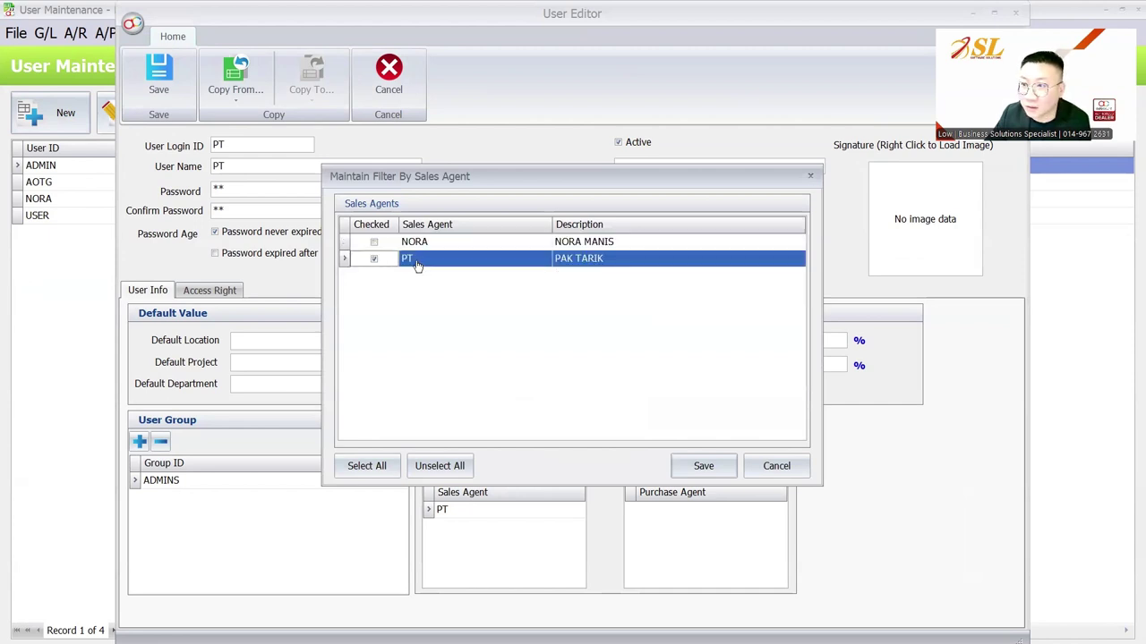
pyautogui.click(678, 460)
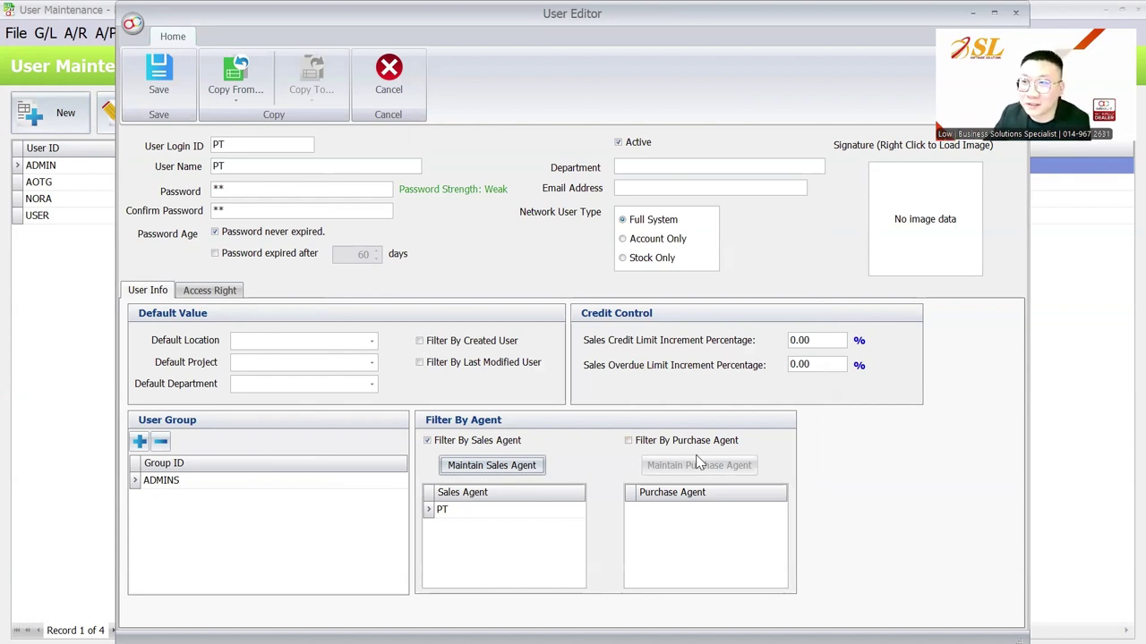
# - Save user PT and launch a second AutoCount Accounting 2.2 session from Windows search
pyautogui.click(180, 91)
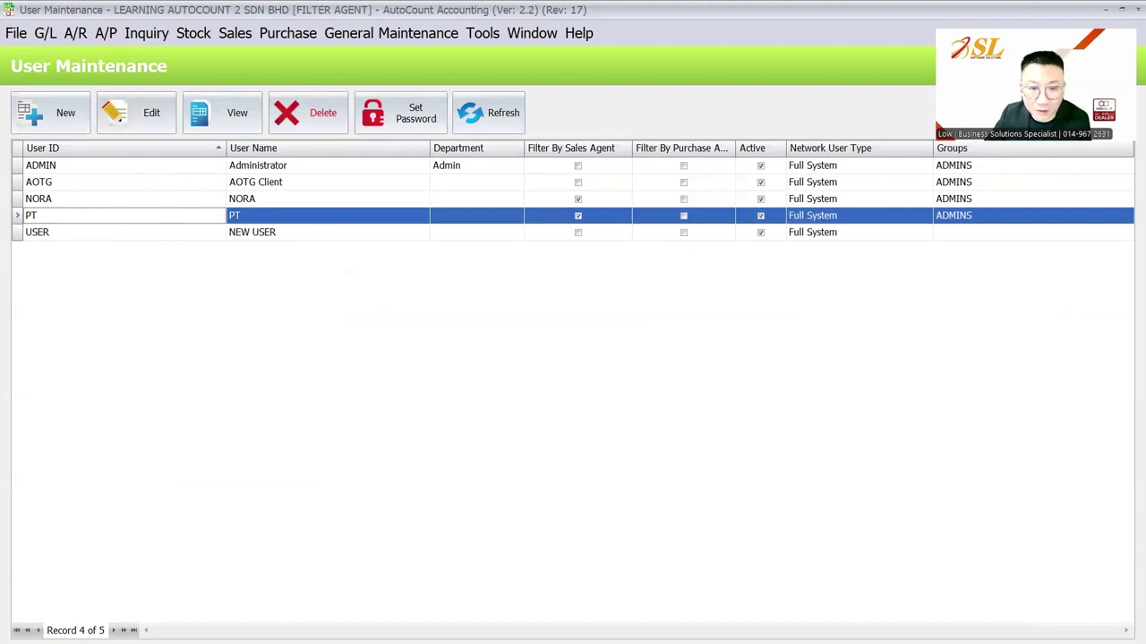
pyautogui.press('super')
pyautogui.click(448, 622)
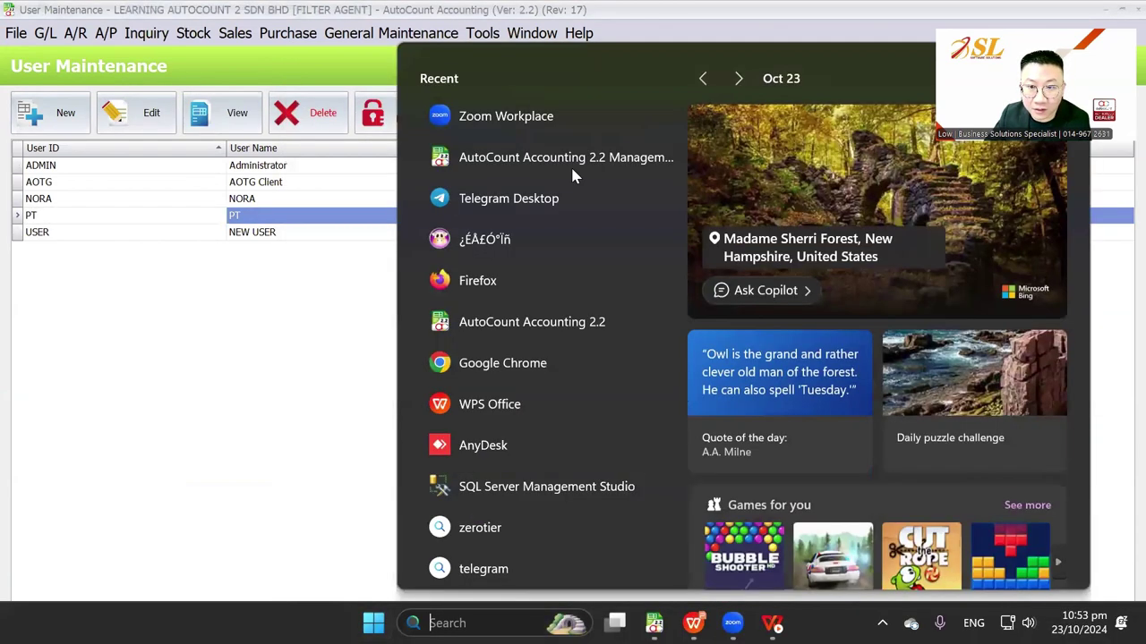
pyautogui.click(526, 331)
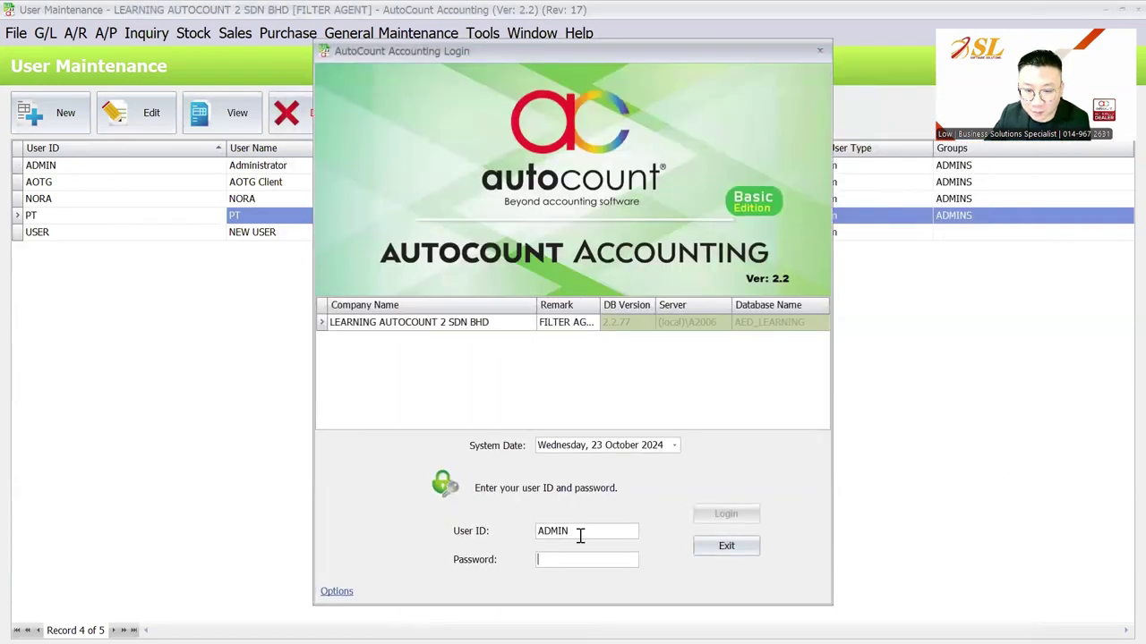
# - Log in to the company as user PT with its password
pyautogui.doubleClick(582, 532)
pyautogui.write('PT')
pyautogui.press('Tab')
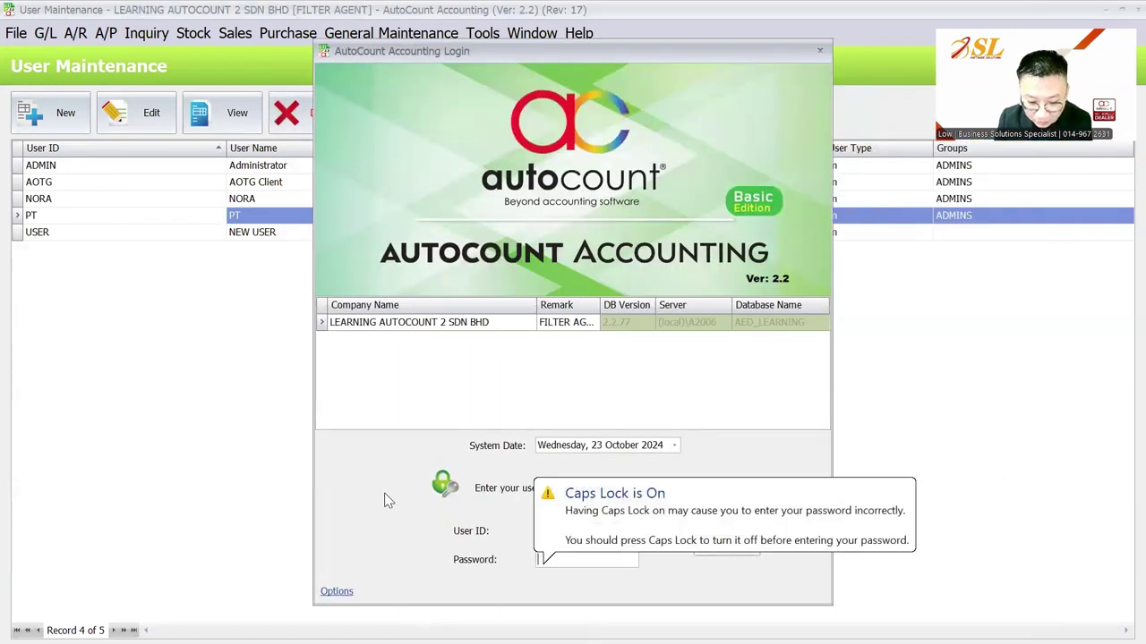
pyautogui.write('1')
pyautogui.press('Return')
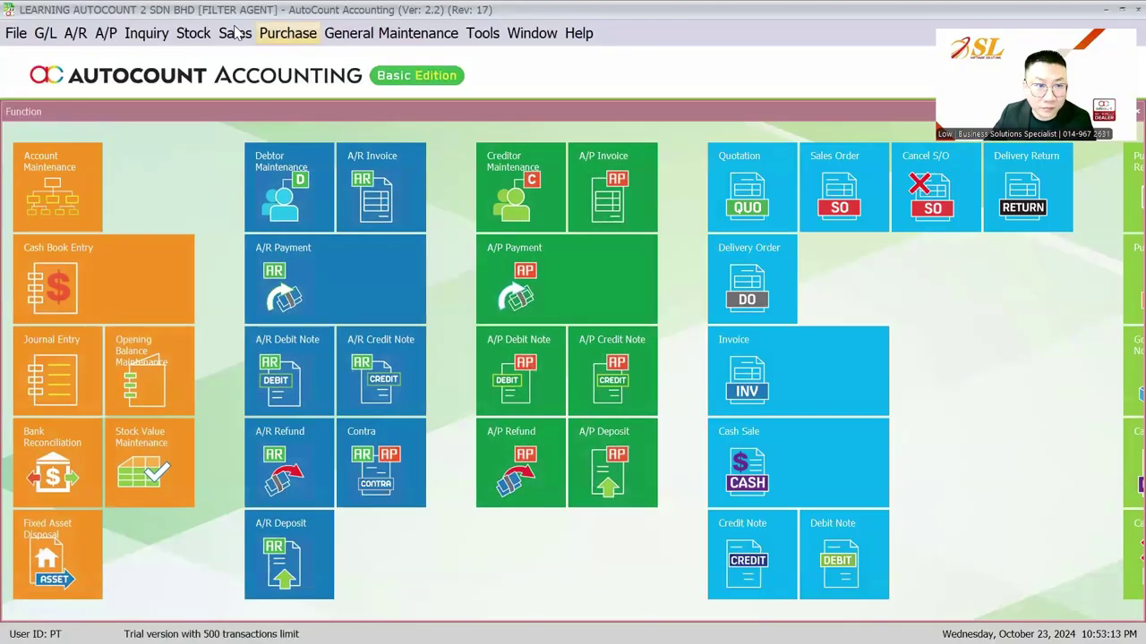
# - As PT, check the invoice and debtor lists show only PT-agent records: CUSTOMER 2 and 3, invoices totalling 22,300.00
pyautogui.click(234, 34)
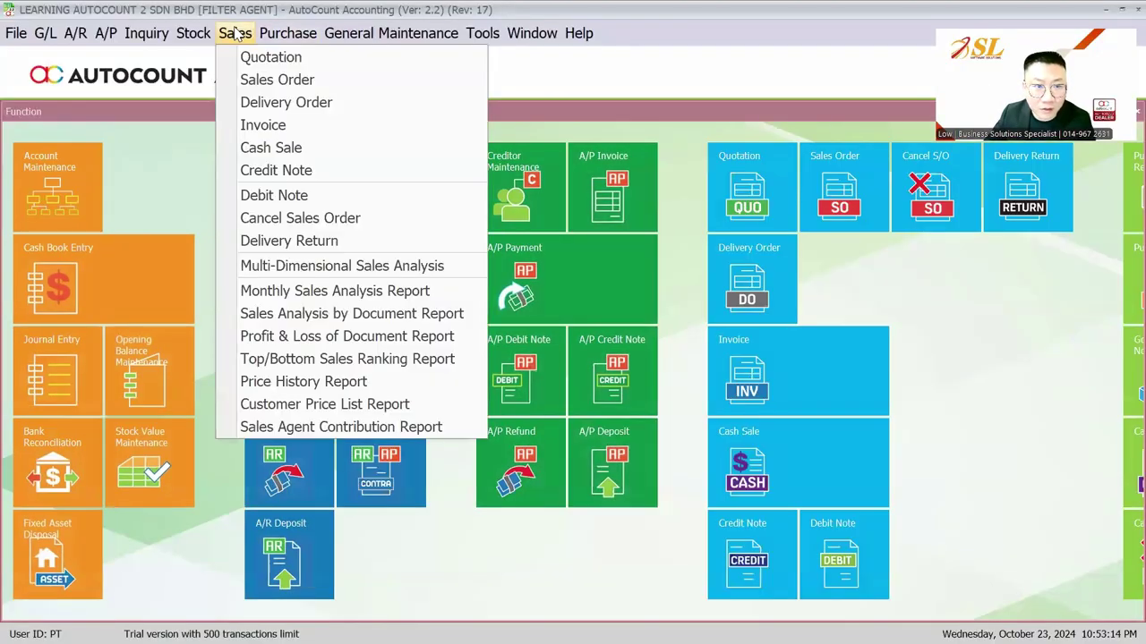
pyautogui.click(253, 126)
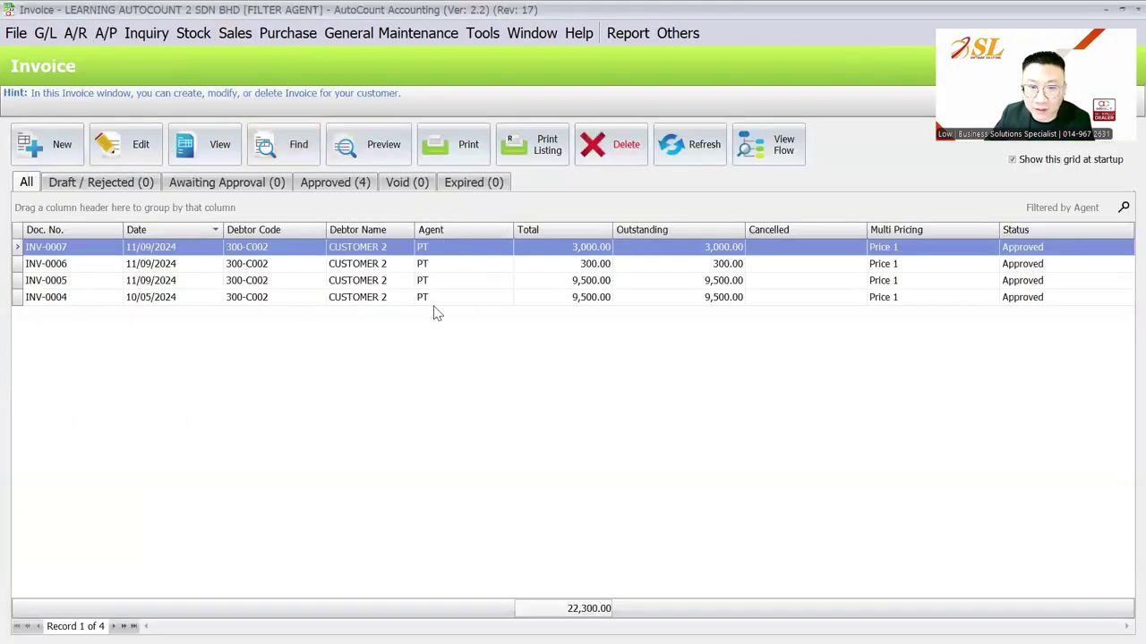
pyautogui.click(75, 32)
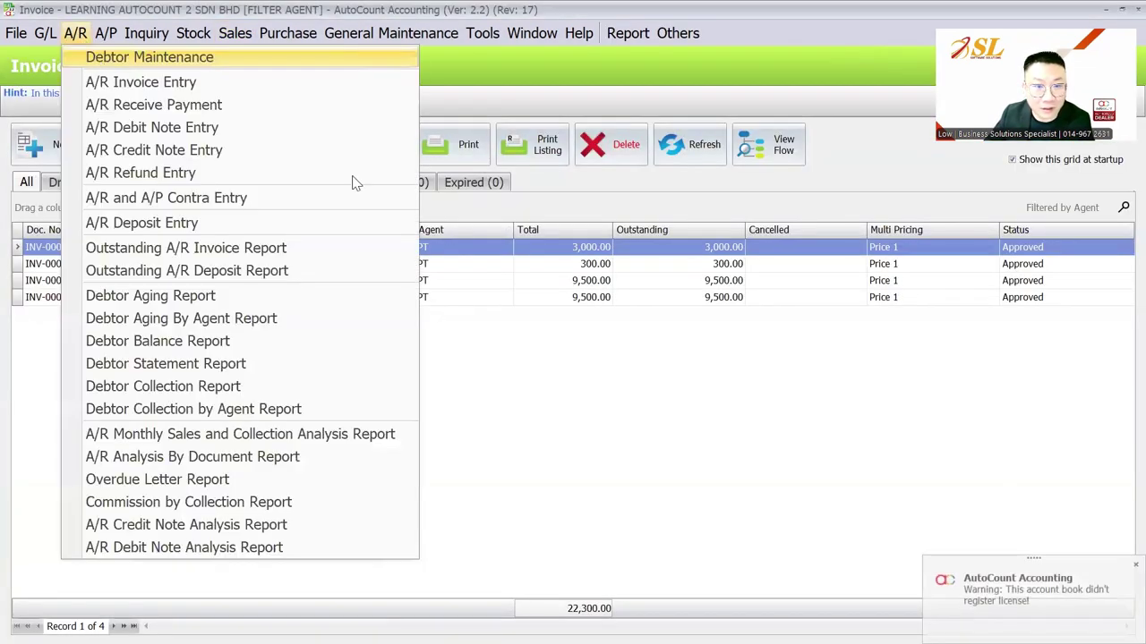
pyautogui.click(134, 54)
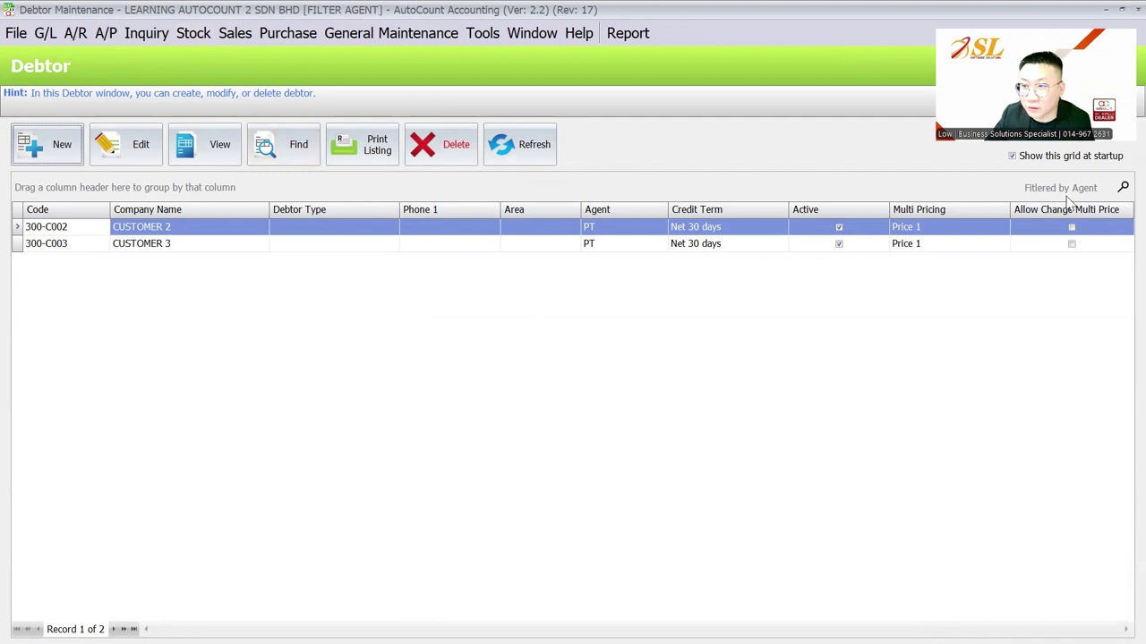
pyautogui.click(235, 33)
pyautogui.click(263, 125)
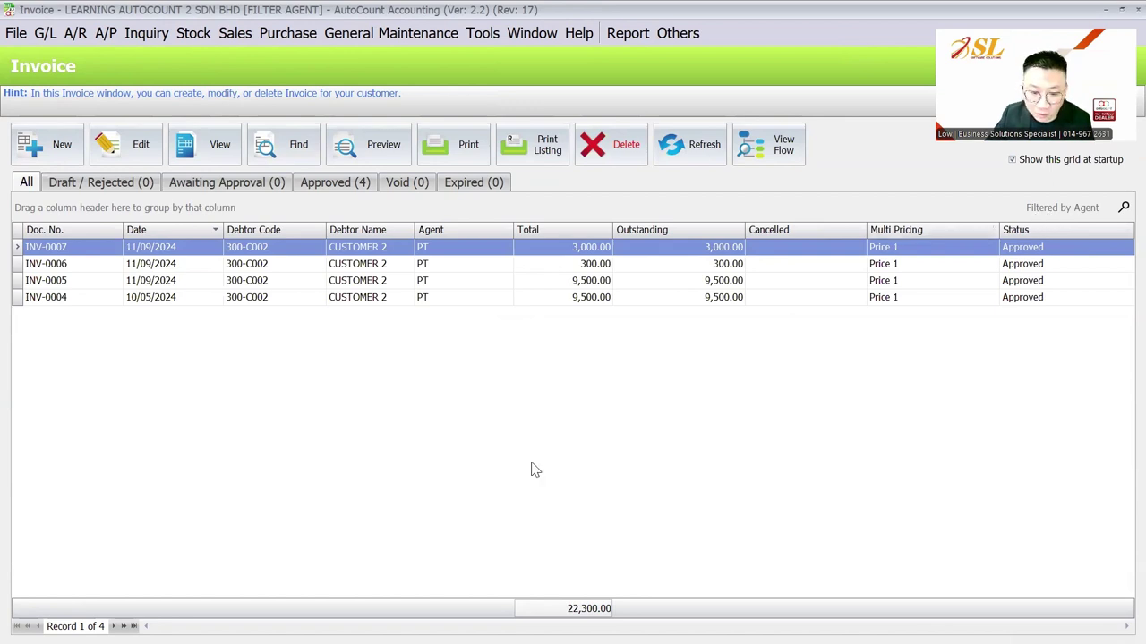
pyautogui.press('super')
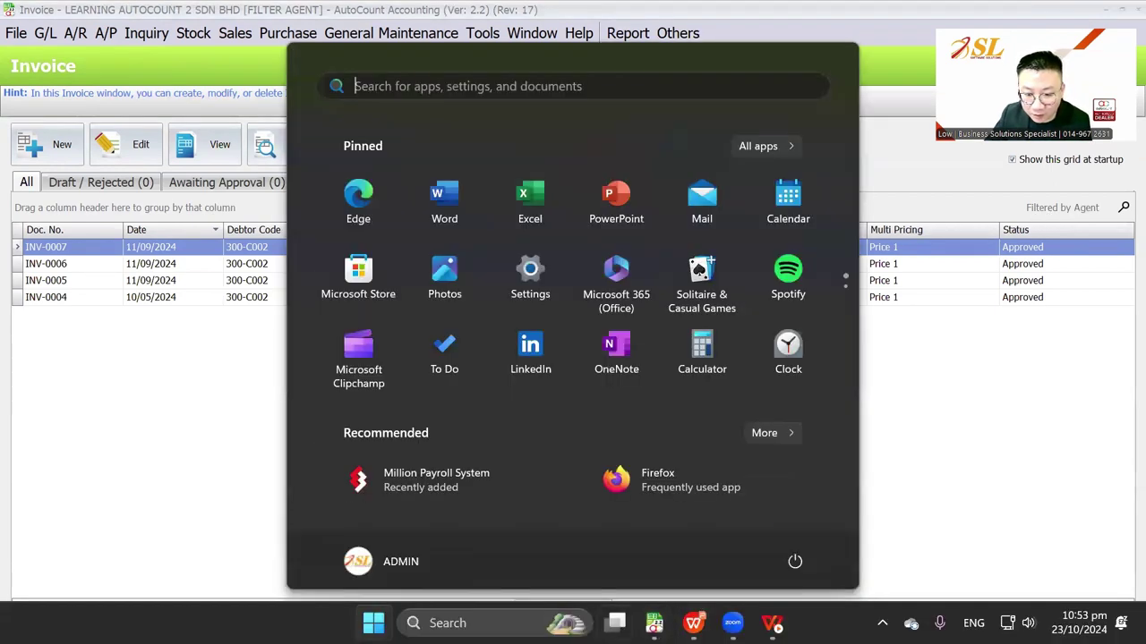
# - In the ADMIN session, view all five invoices (63,078.00) and all four debtors unfiltered
pyautogui.moveTo(653, 623)
pyautogui.click(82, 528)
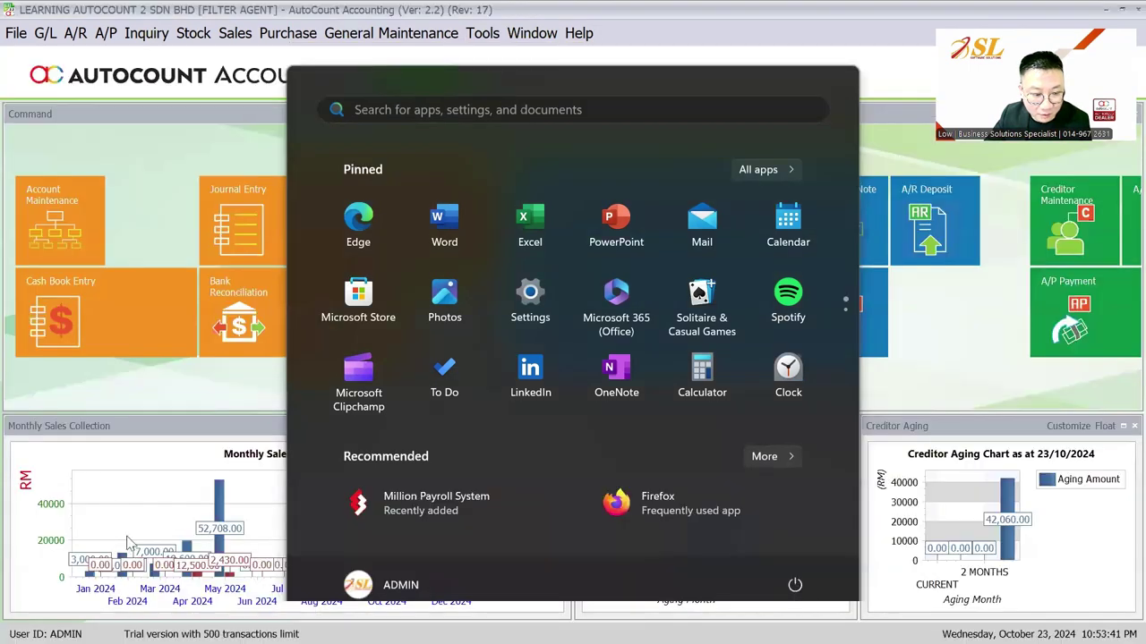
pyautogui.click(228, 87)
pyautogui.click(234, 33)
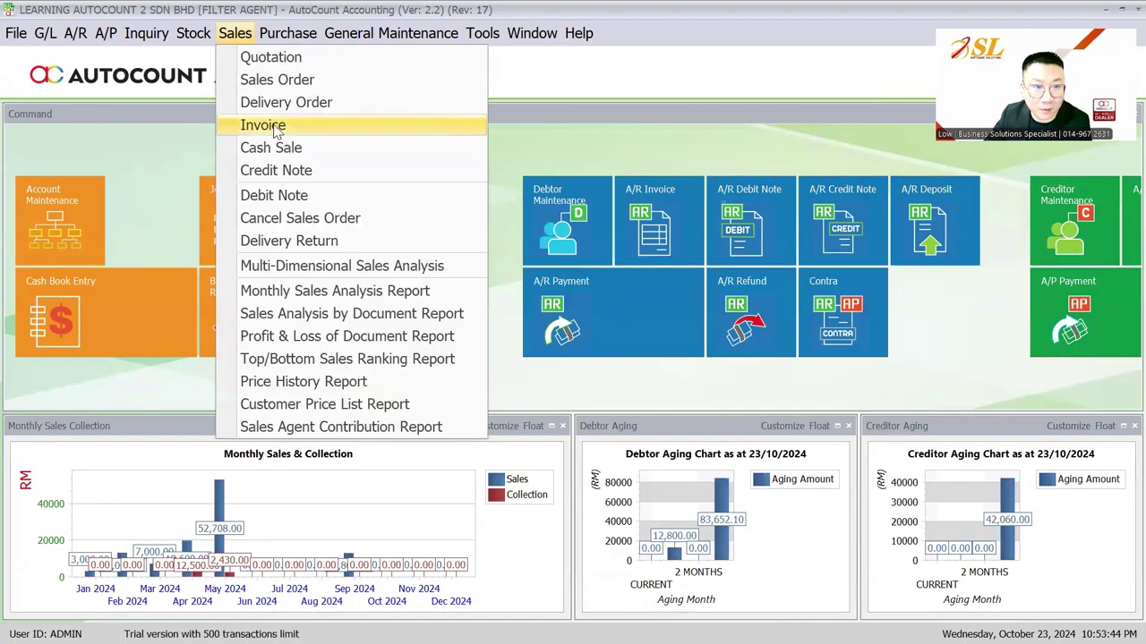
pyautogui.click(266, 120)
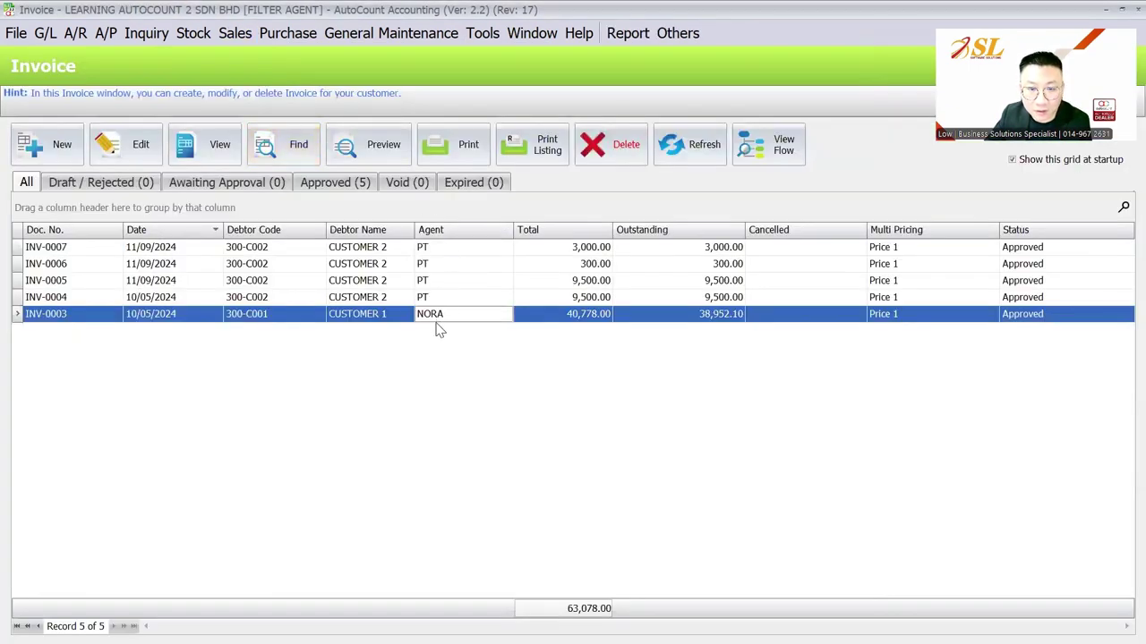
pyautogui.click(78, 41)
pyautogui.click(116, 55)
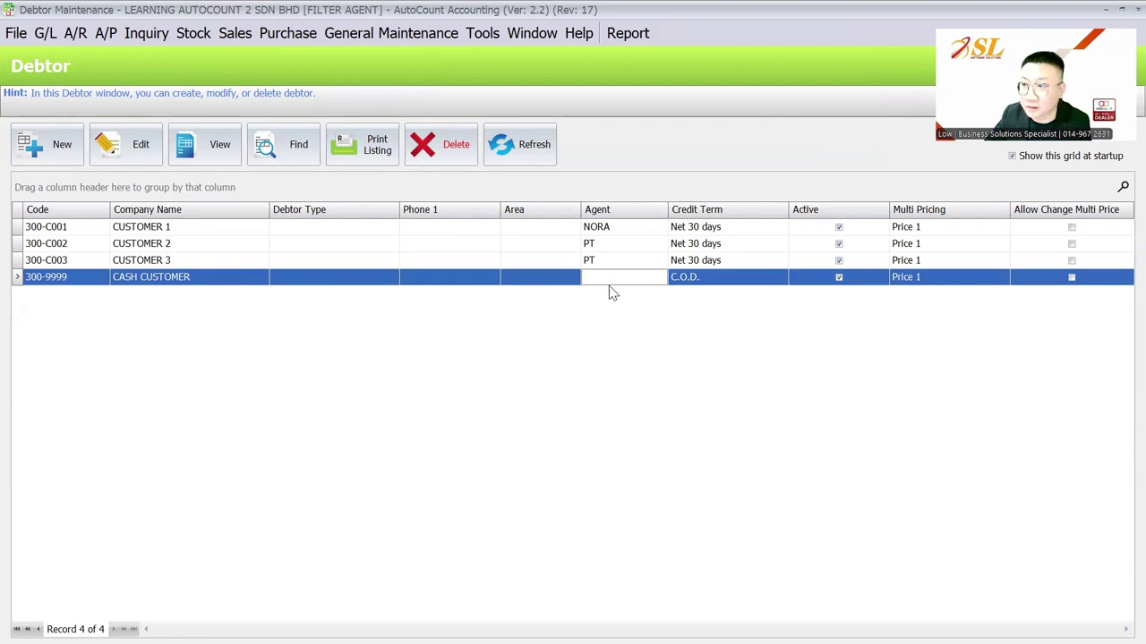
# - In the PT session, open the filtered invoice list and start the Batch Print Invoice listing report
pyautogui.press('super')
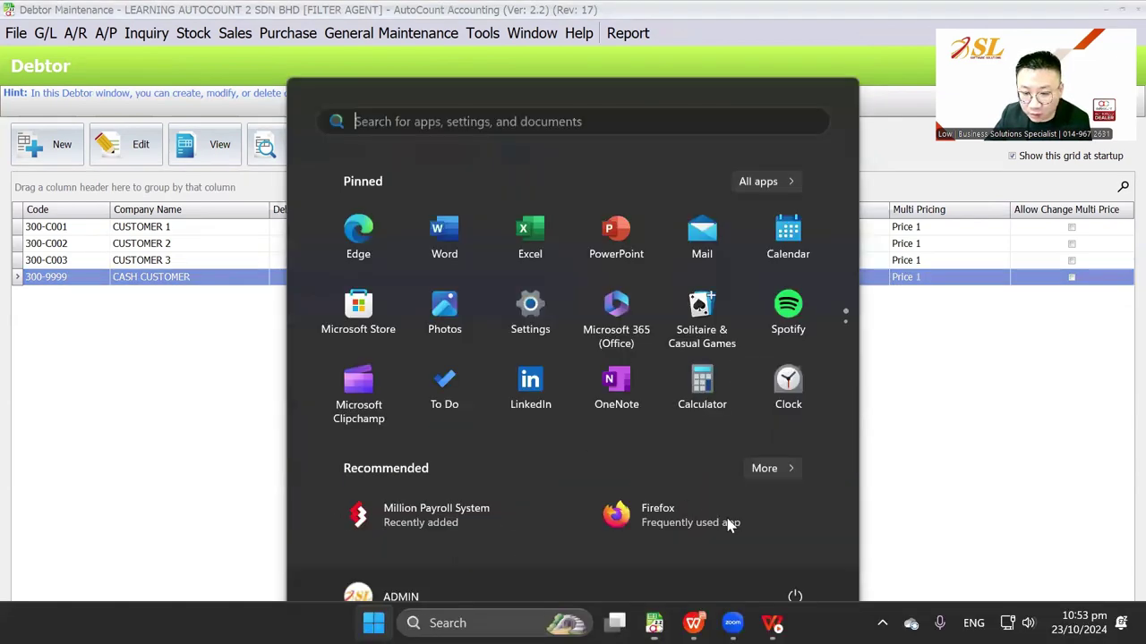
pyautogui.moveTo(654, 623)
pyautogui.click(1032, 534)
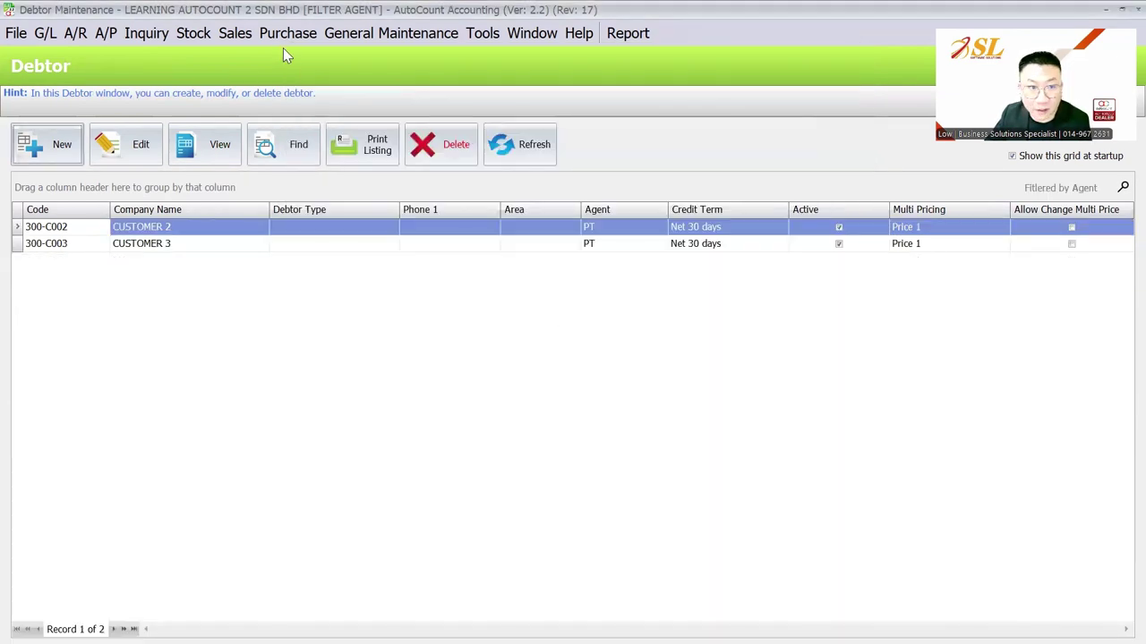
pyautogui.click(236, 33)
pyautogui.click(269, 127)
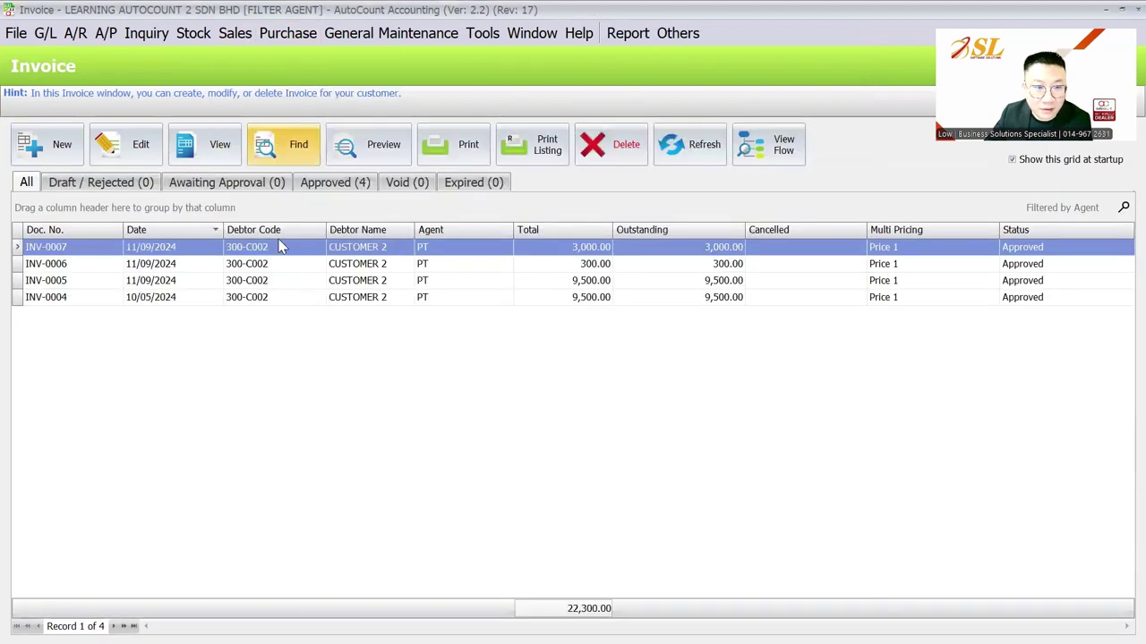
pyautogui.click(537, 144)
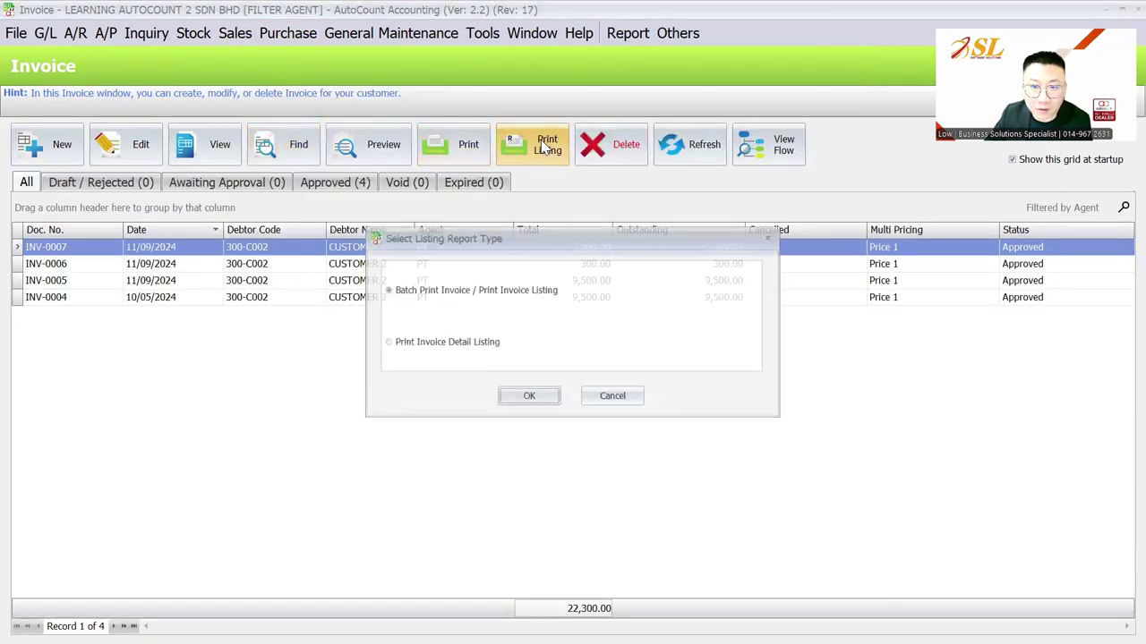
pyautogui.click(529, 401)
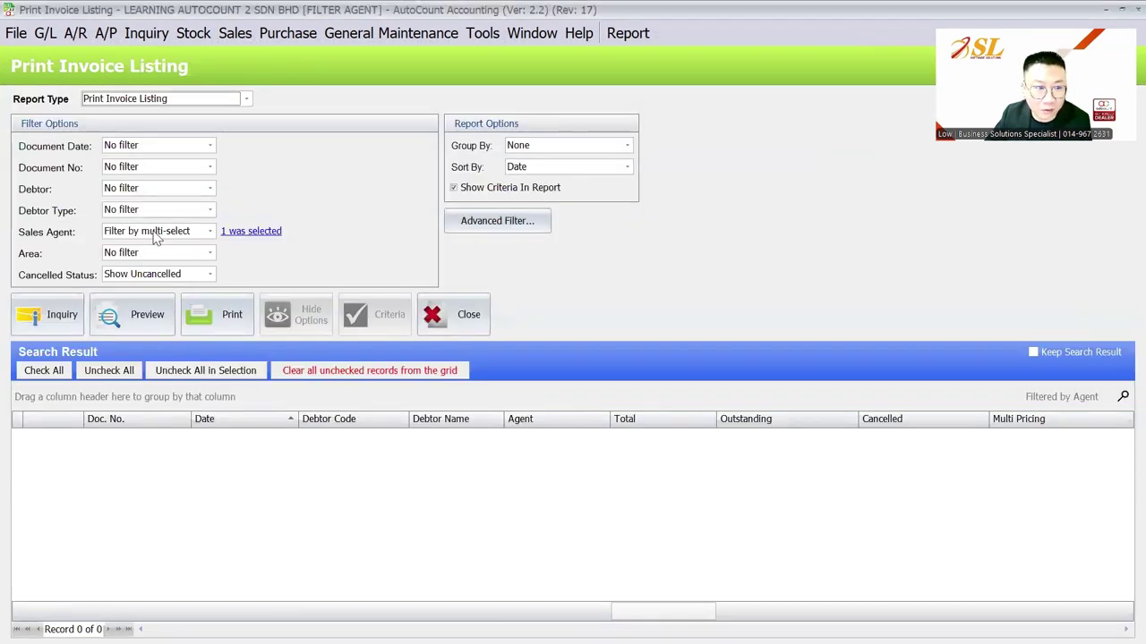
# - List invoices for sales agents NORA and PT, which still shows only PT's four invoices
pyautogui.click(155, 232)
pyautogui.click(249, 233)
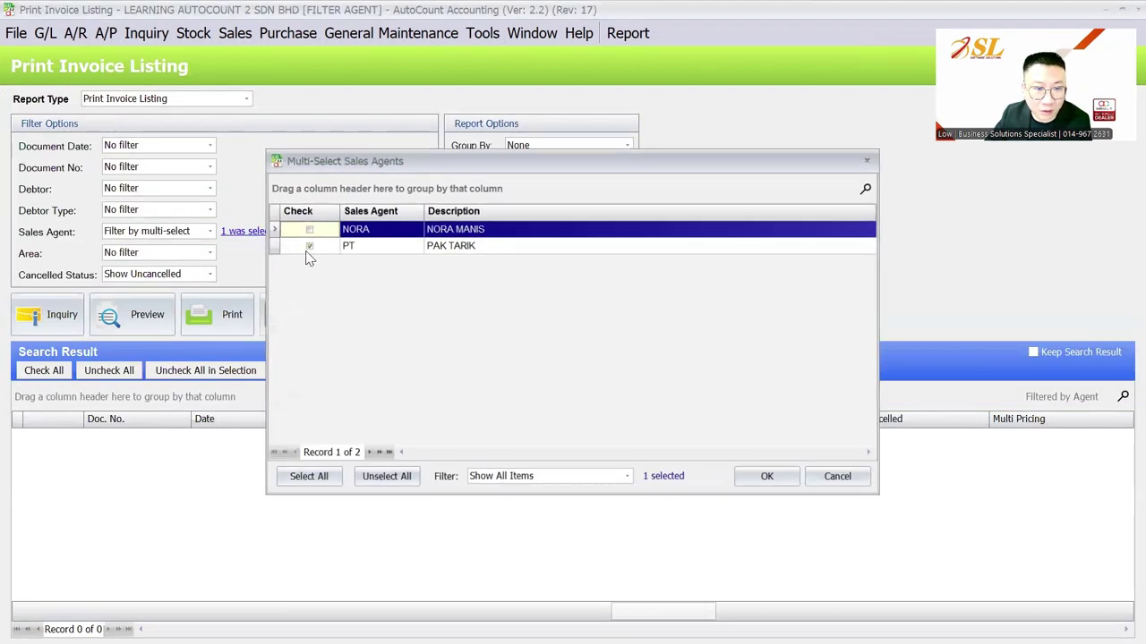
pyautogui.click(305, 246)
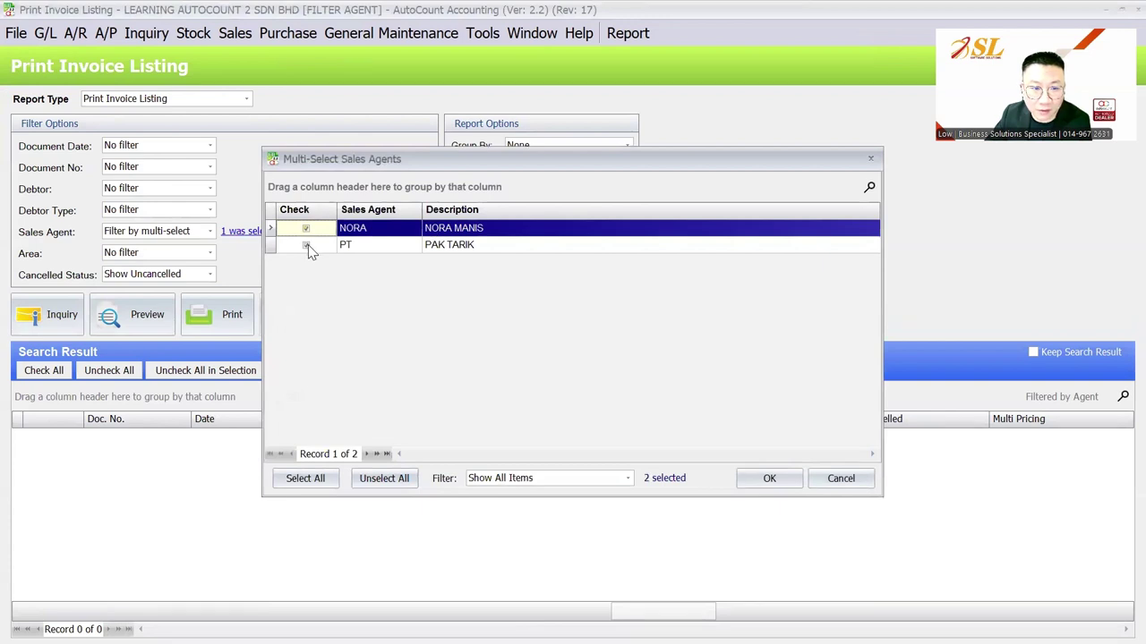
pyautogui.click(767, 477)
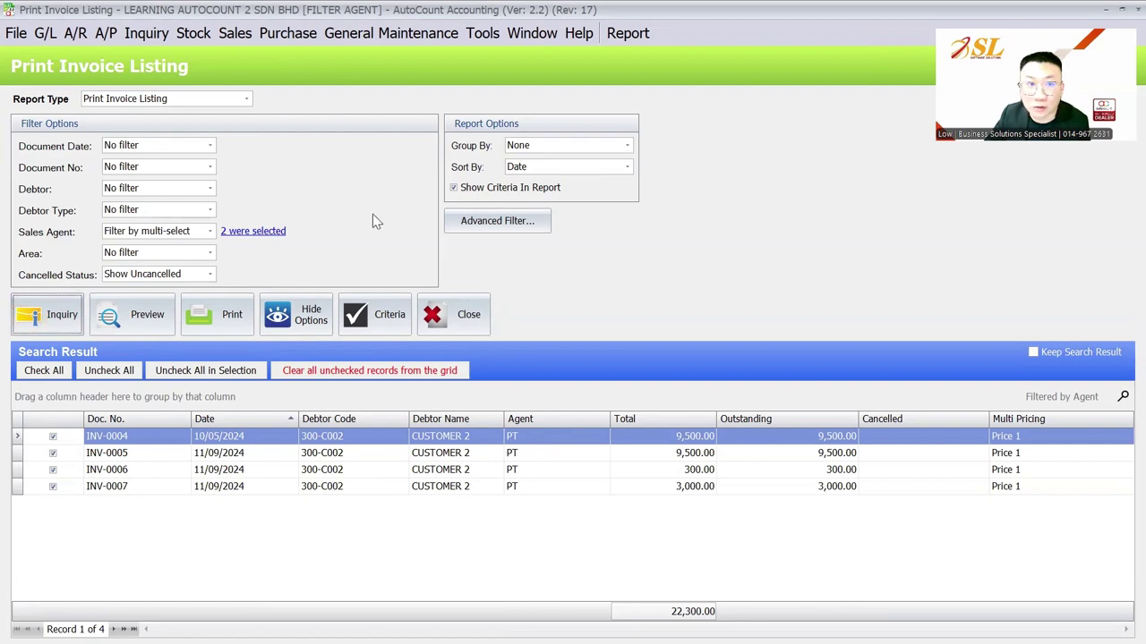
# - Run the Monthly Sales Analysis inquiry, showing only CUSTOMER 2 totalling 22,400.00
pyautogui.click(234, 33)
pyautogui.click(302, 286)
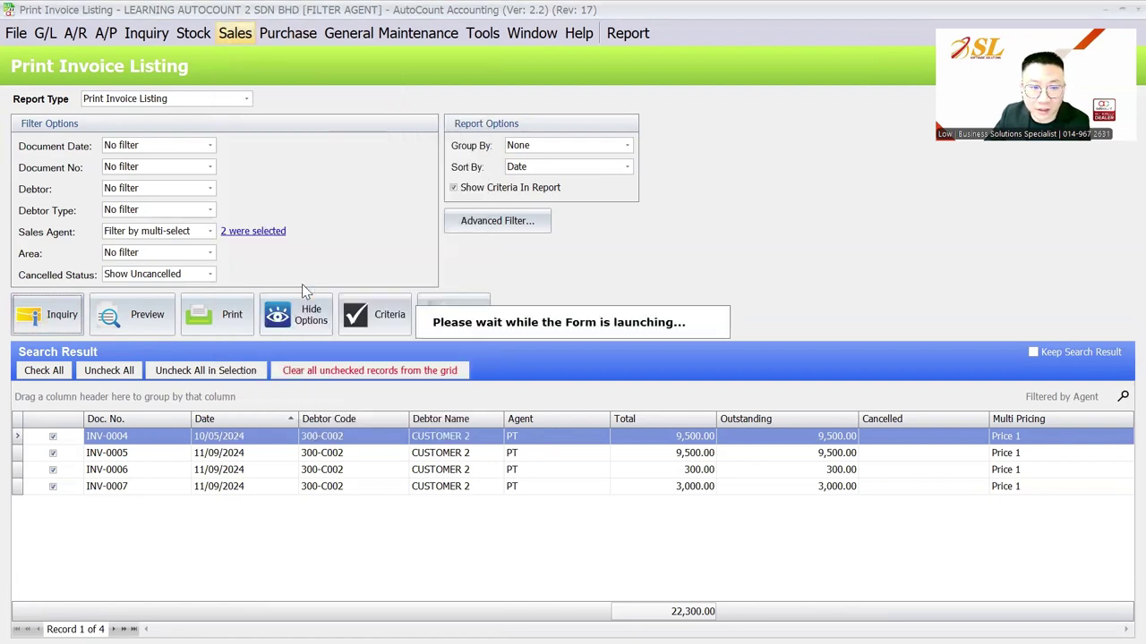
pyautogui.click(40, 288)
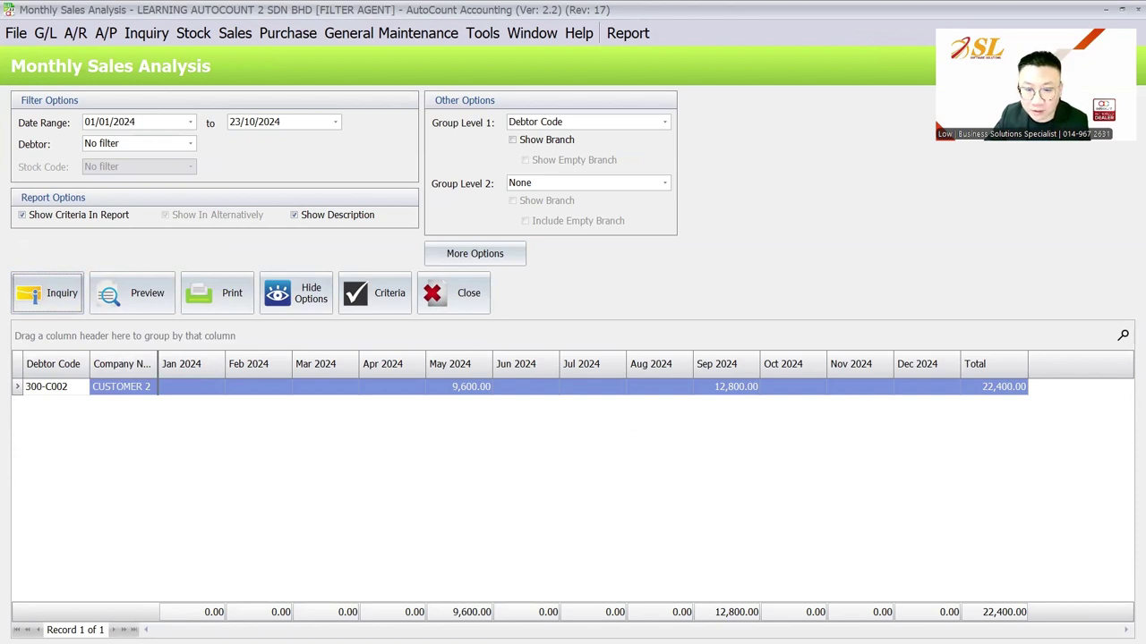
# - Open the sales invoice list and start new invoice INV-0008 dated 23/10/2024
pyautogui.click(277, 33)
pyautogui.click(278, 33)
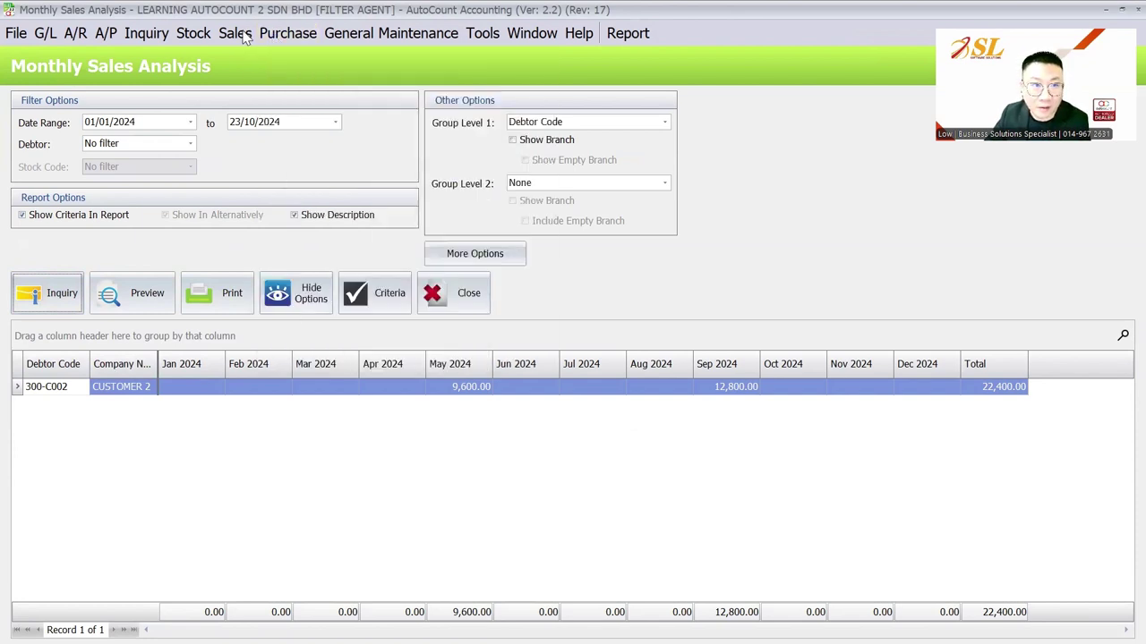
pyautogui.click(241, 34)
pyautogui.click(265, 122)
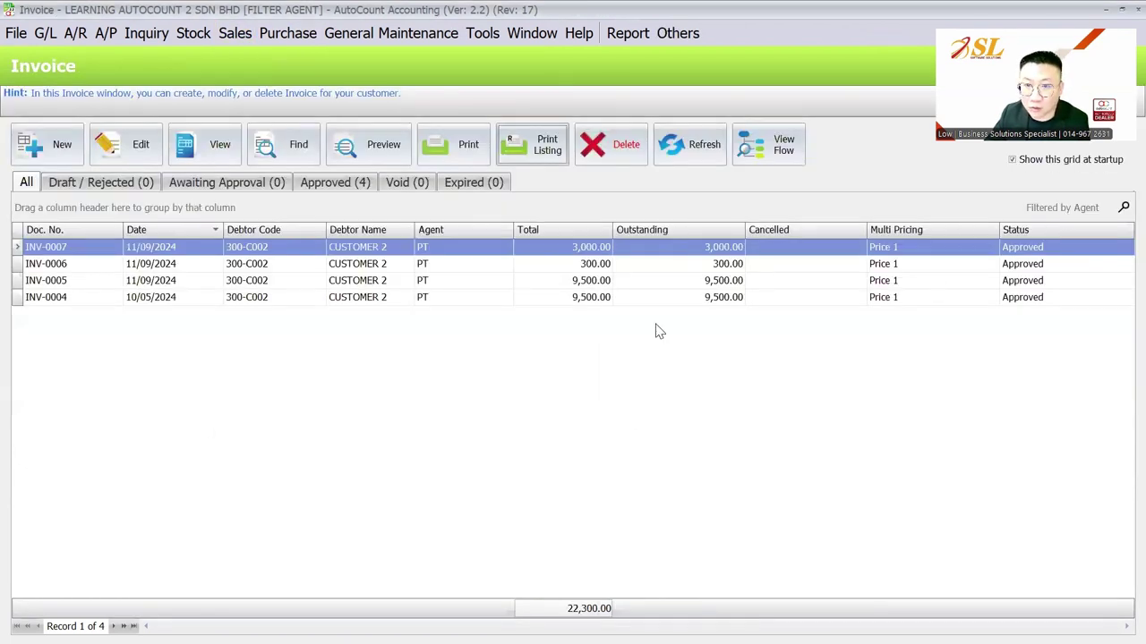
pyautogui.click(489, 41)
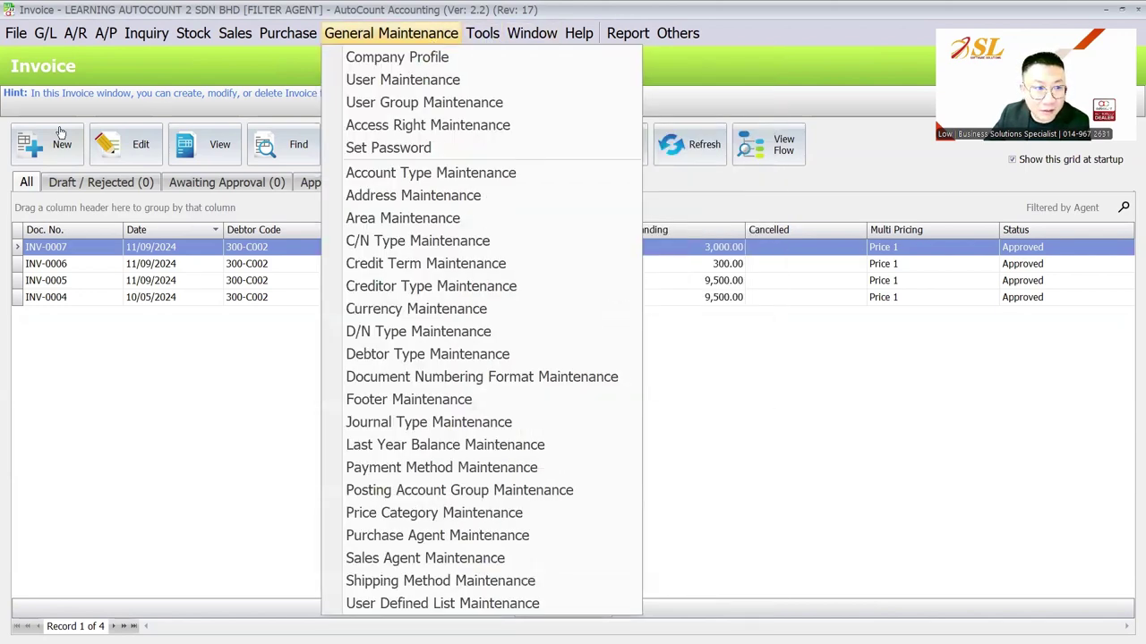
pyautogui.click(59, 136)
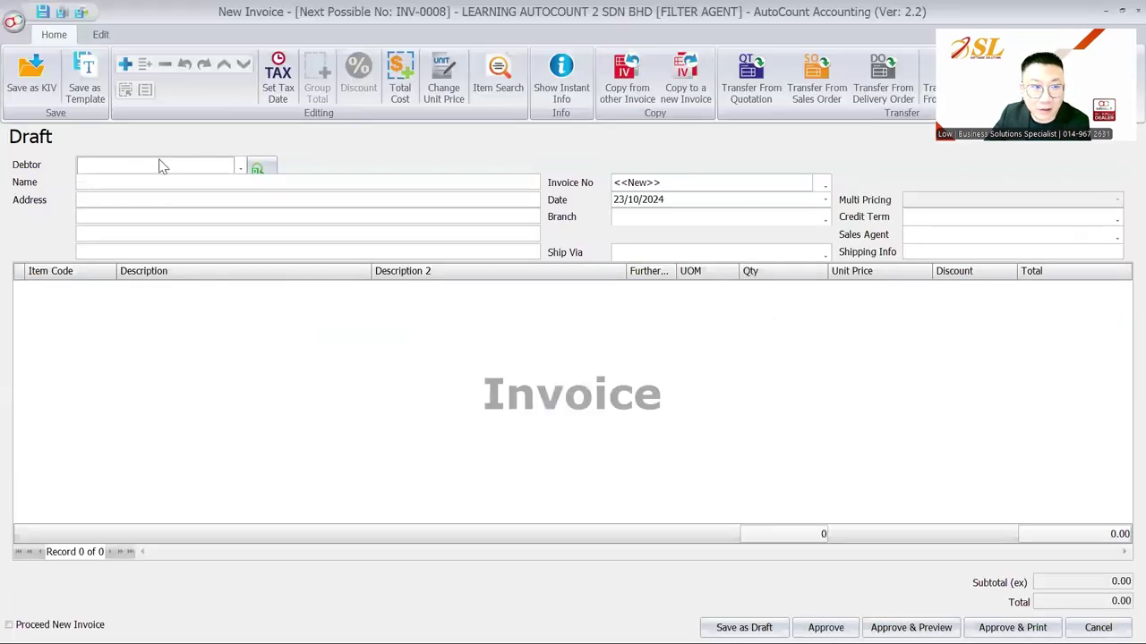
# - Check the new invoice's debtor lookup lists all four debtors, then close the invoice unsaved
pyautogui.click(240, 167)
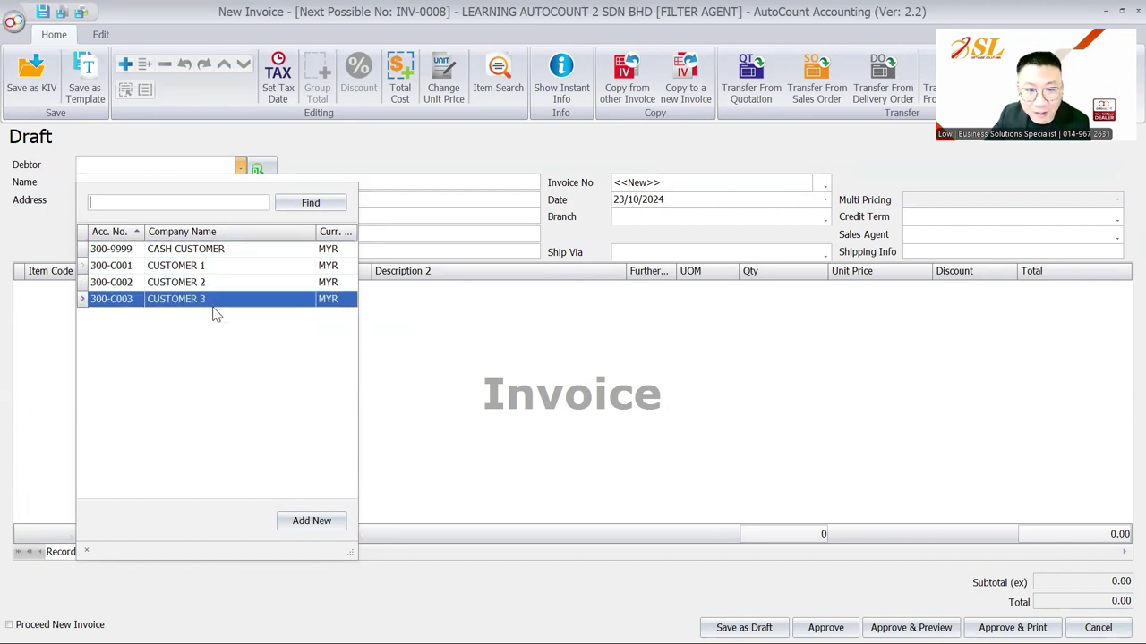
pyautogui.click(1121, 18)
# - Enable 'Apply Filter by Agent in Lookup Editor' in Tools > Options and save
pyautogui.click(472, 40)
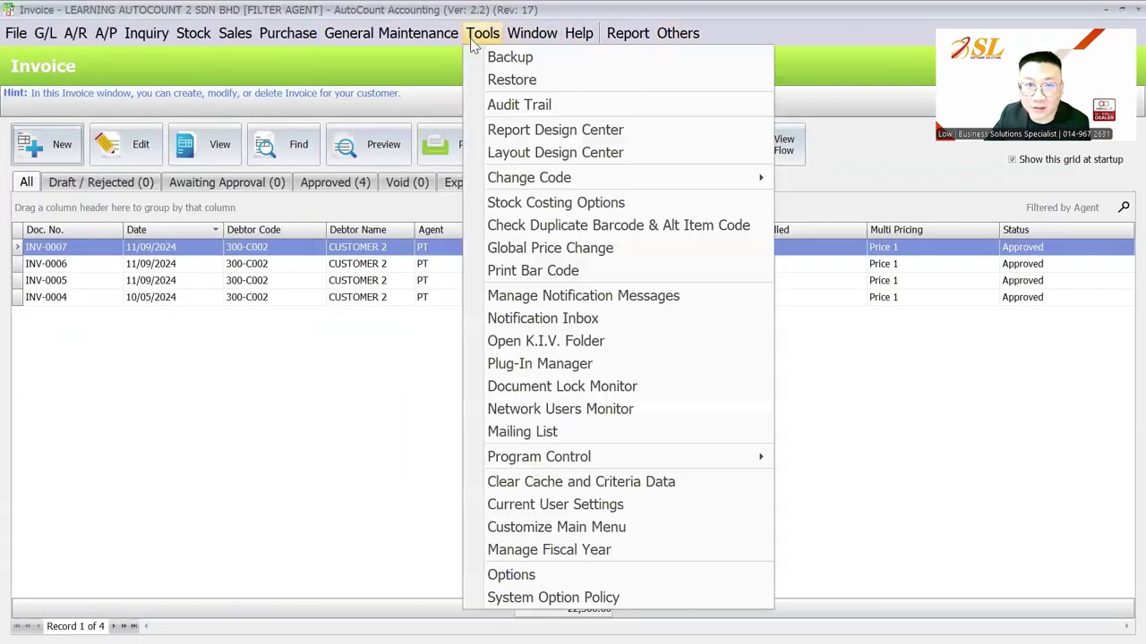
pyautogui.click(556, 576)
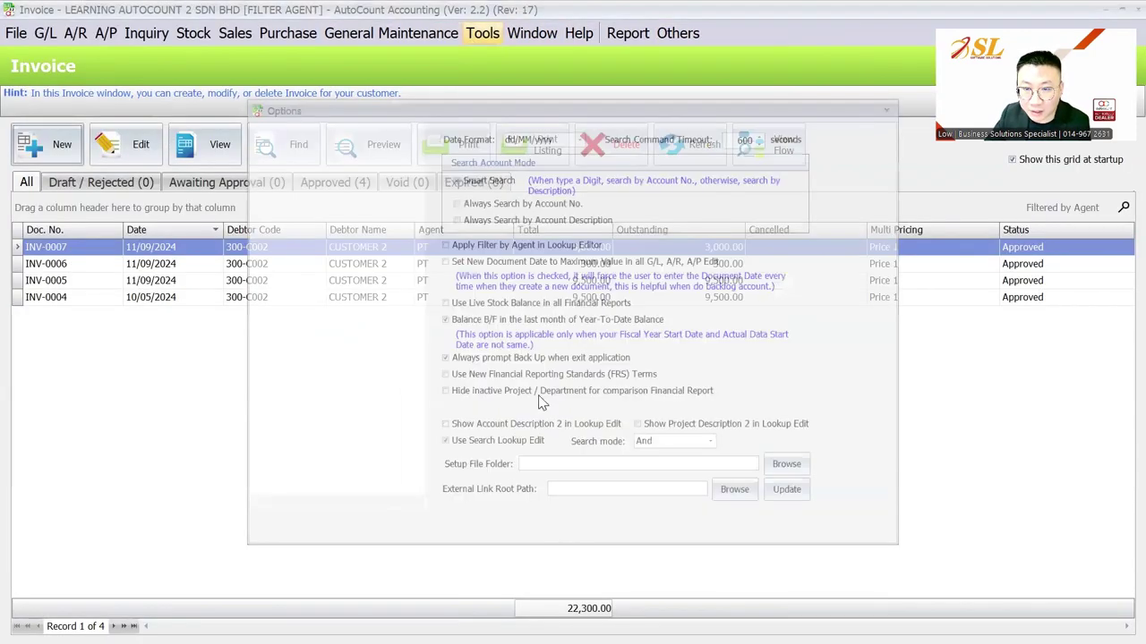
pyautogui.click(484, 240)
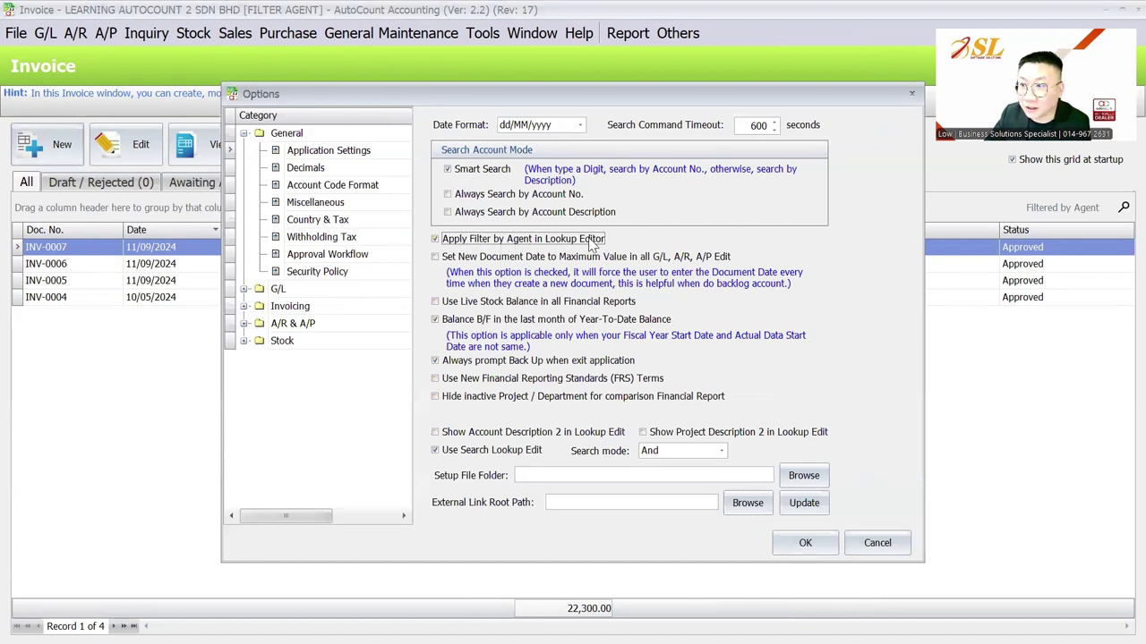
pyautogui.click(796, 537)
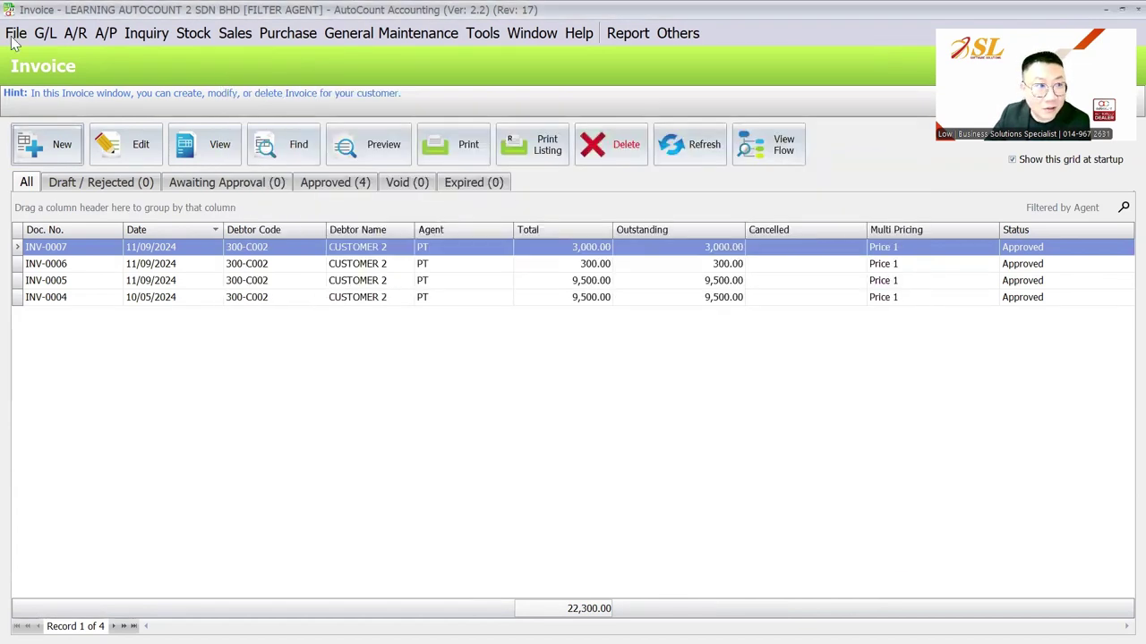
# - Log in to the account book again as user PT with the account password
pyautogui.click(15, 33)
pyautogui.click(35, 82)
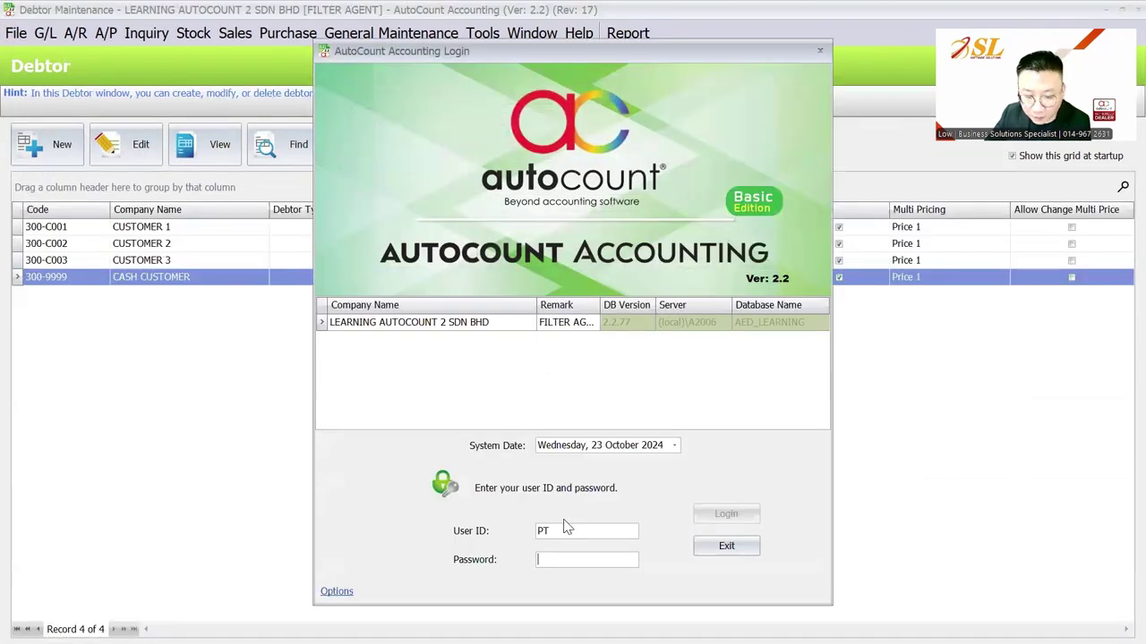
pyautogui.write('1')
pyautogui.press('Return')
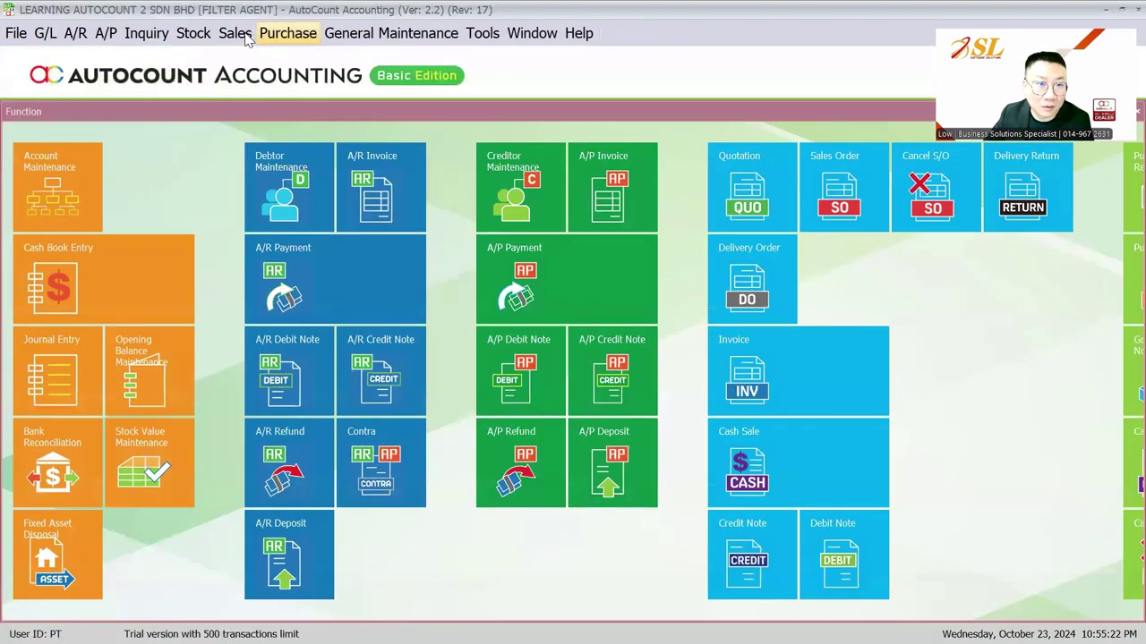
# - Start a new sales invoice and check its debtor lookup shows only CUSTOMER 2 and CUSTOMER 3
pyautogui.click(235, 33)
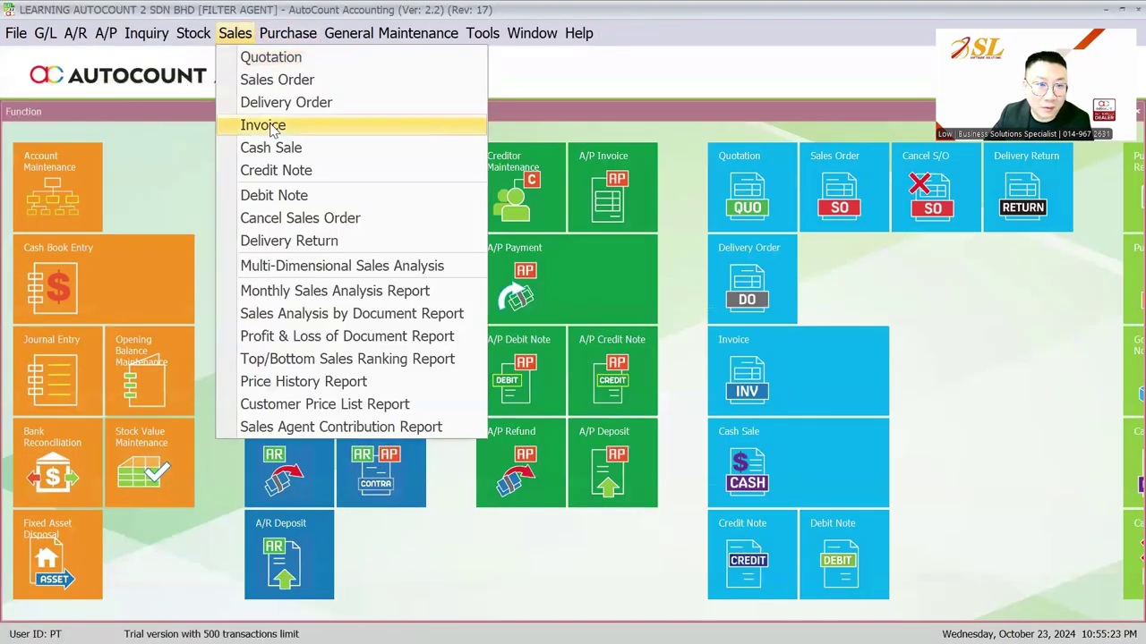
pyautogui.click(270, 122)
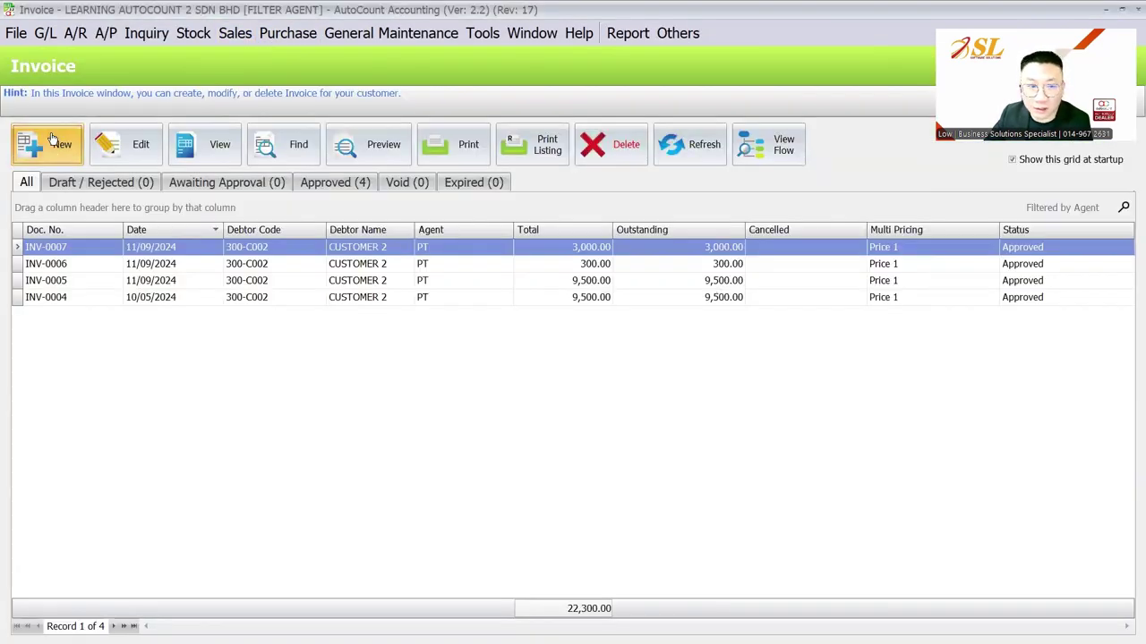
pyautogui.click(51, 142)
pyautogui.click(174, 165)
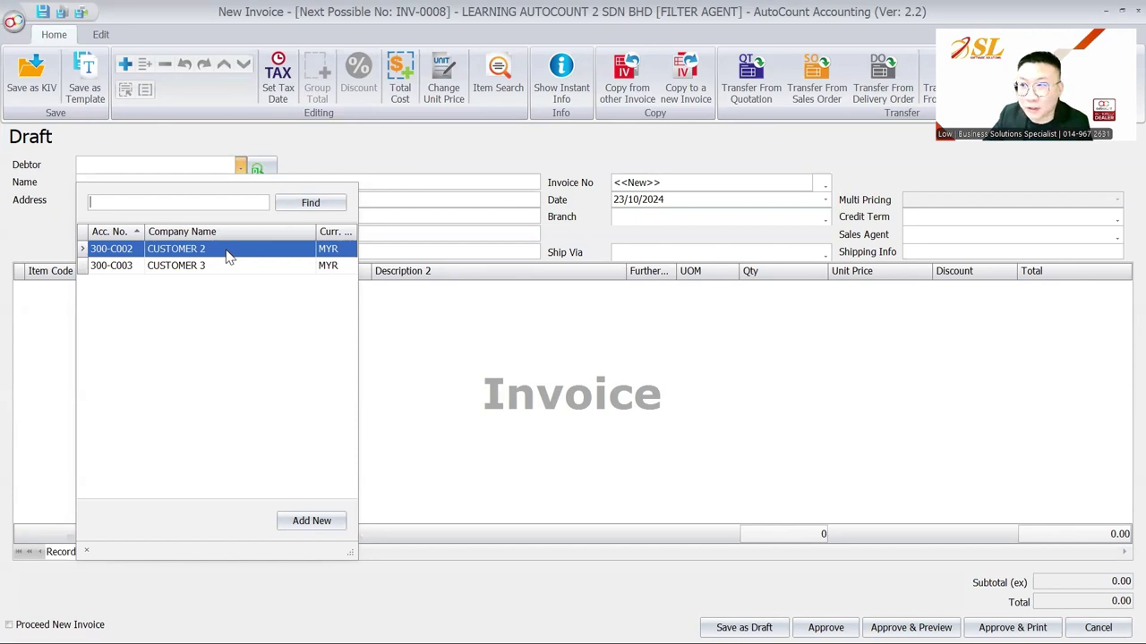
# - Close the new invoice and the invoice list, then return to the slideshow
pyautogui.click(1121, 13)
pyautogui.press('Escape')
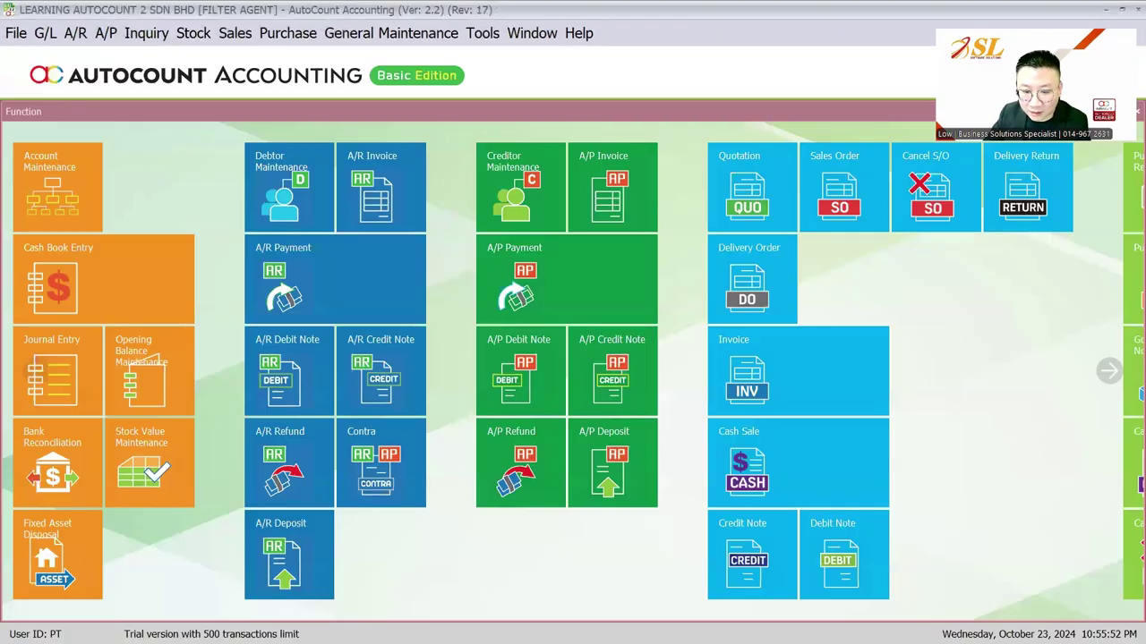
pyautogui.hotkey('alt', 'Tab')
# - Advance through the Other Settings slide to the closing Thank You slide
pyautogui.click(704, 445)
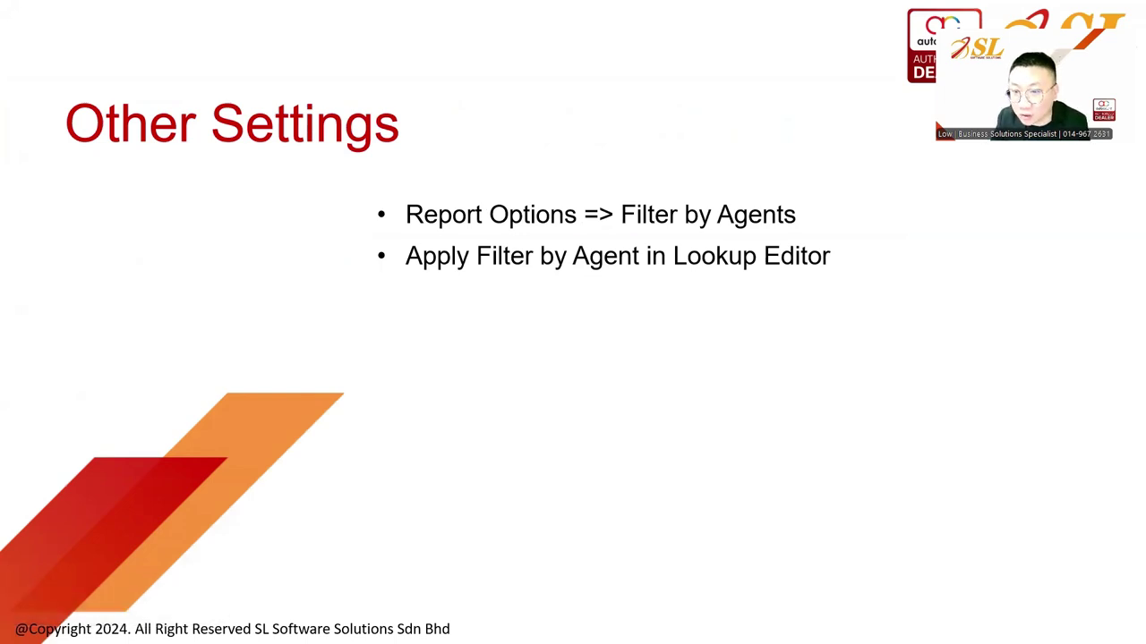
pyautogui.press('Right')
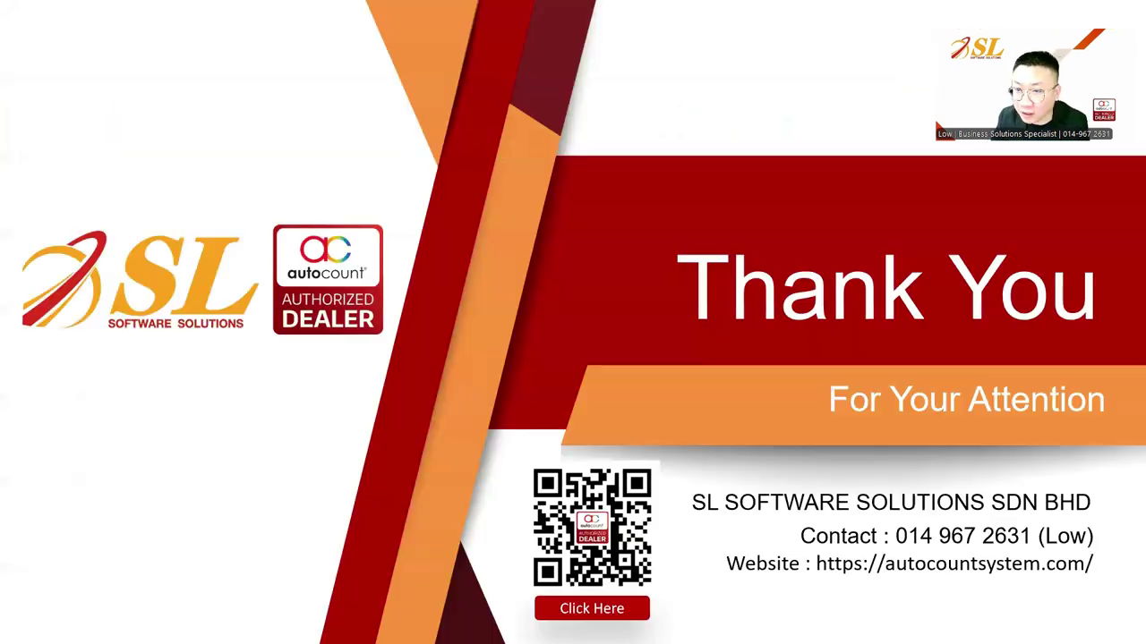